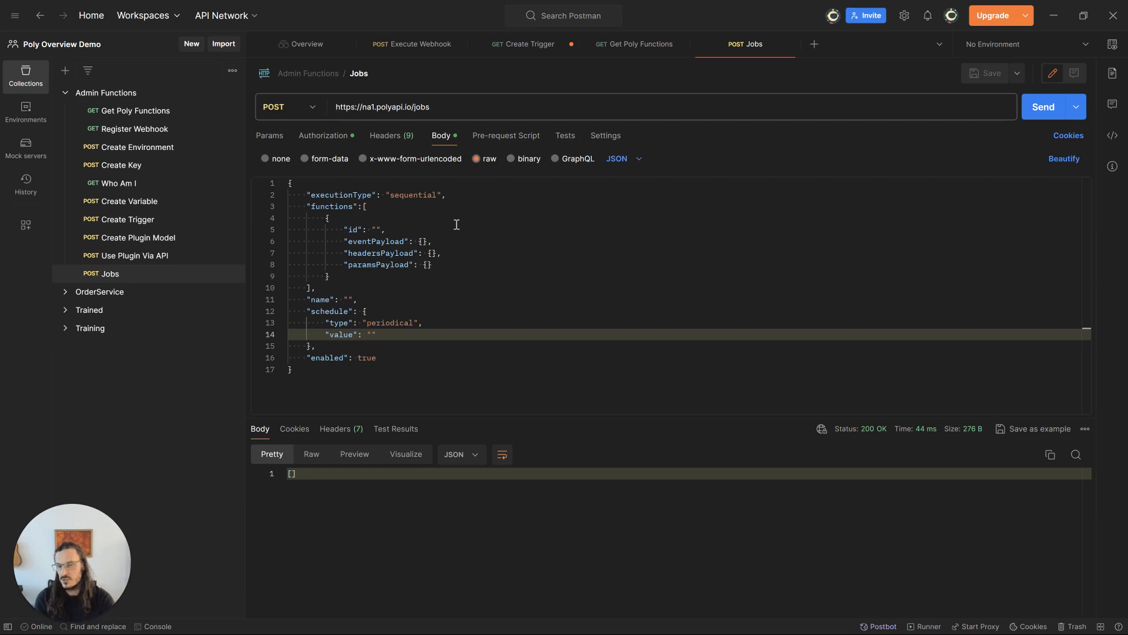
Copy the createOrderFromPartner1 function's id from the Get Poly Functions response into the empty function id in the Jobs request body
left_click(157, 112)
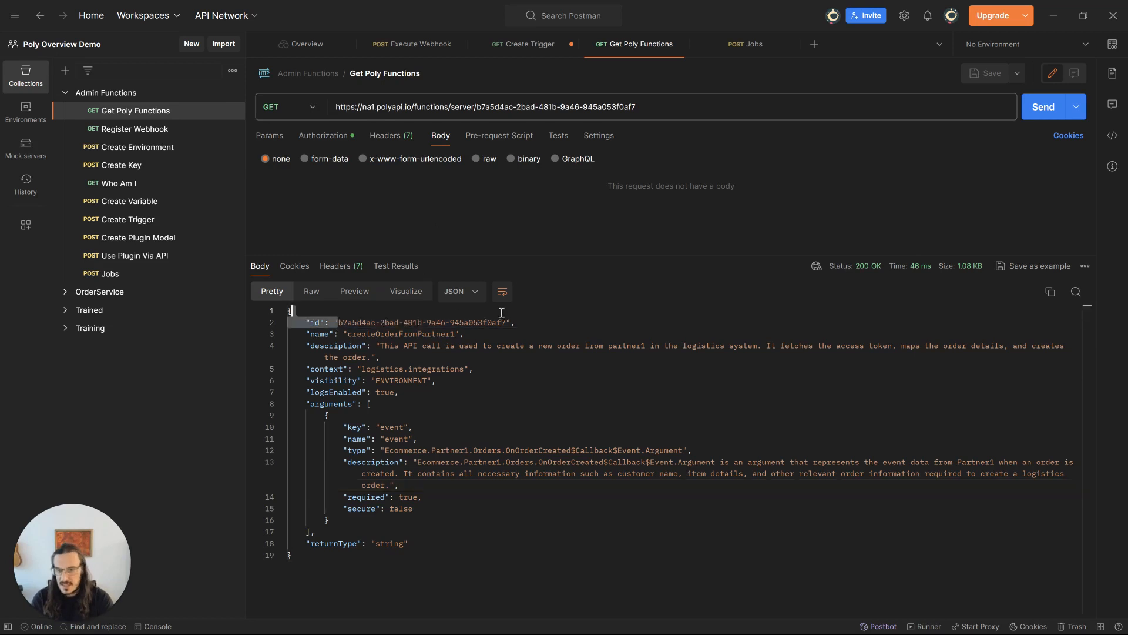
left_click_drag(339, 324, 506, 323)
key("ctrl+c")
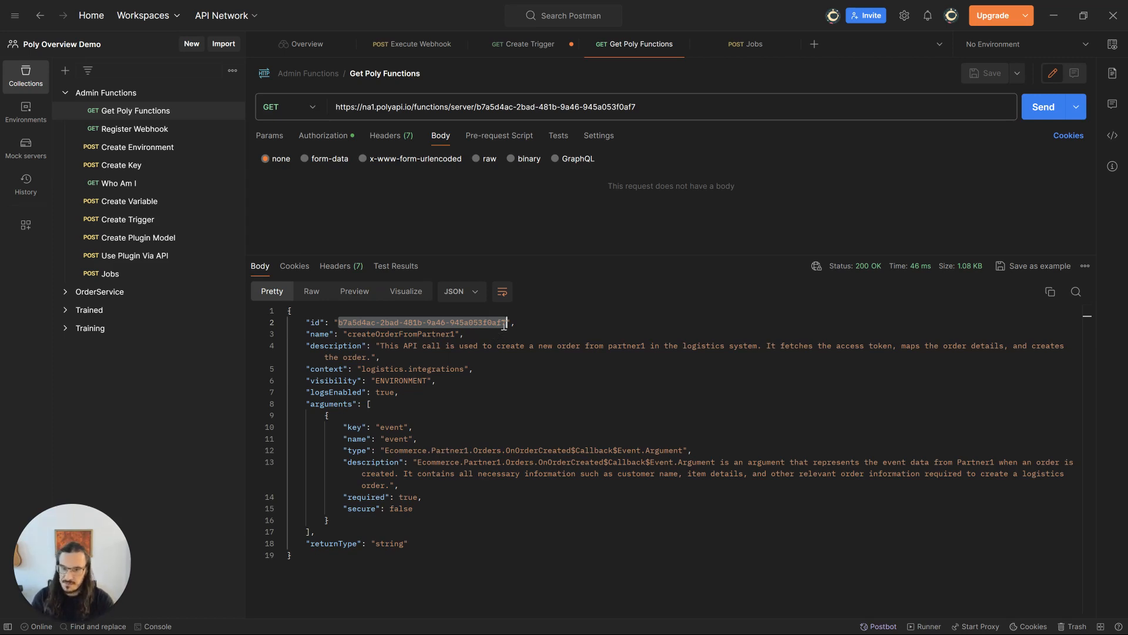
left_click(152, 278)
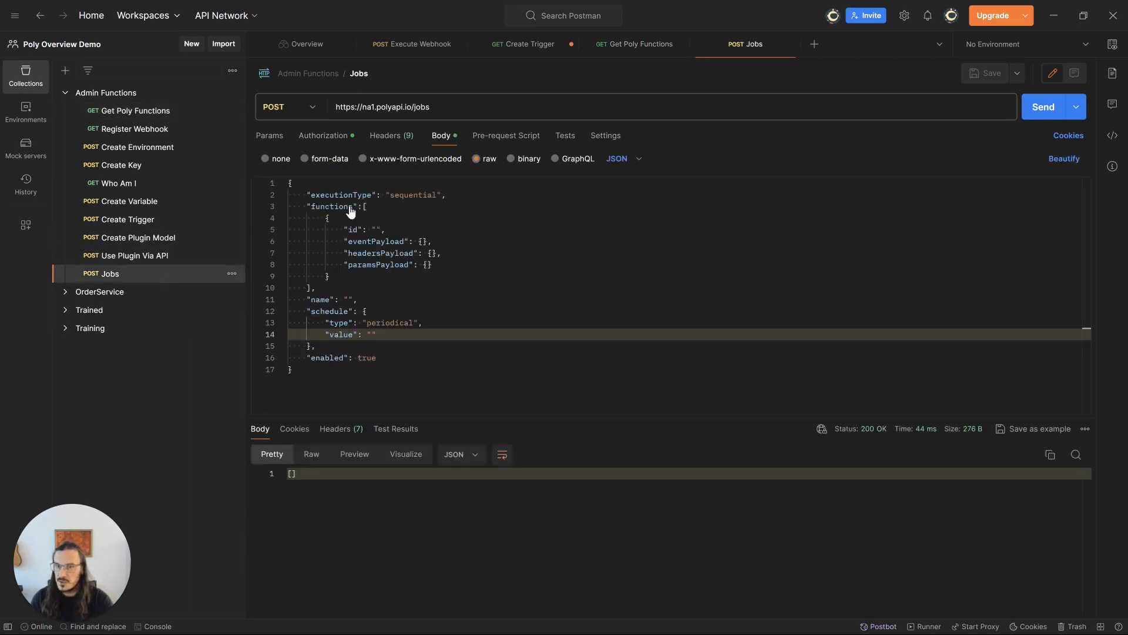
left_click(377, 229)
key("ctrl+v")
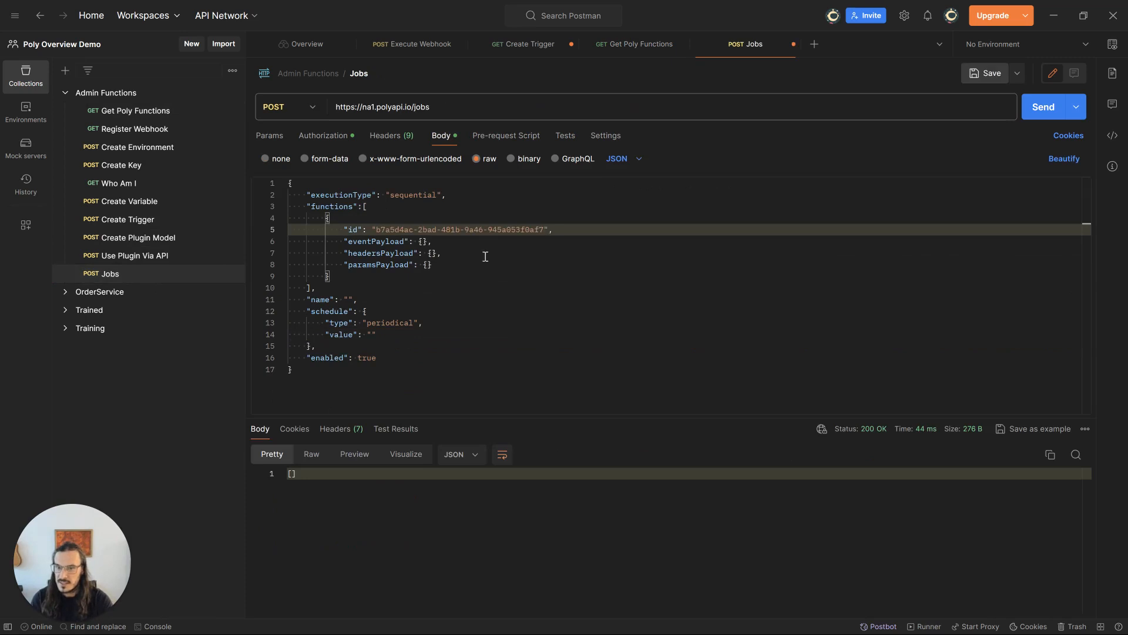
Fill the function's eventPayload with the customer's details, age 12, an id, delivery address, and one item (itemId 33323332, itemSKU 1323132, quantity 2)
left_click(422, 242)
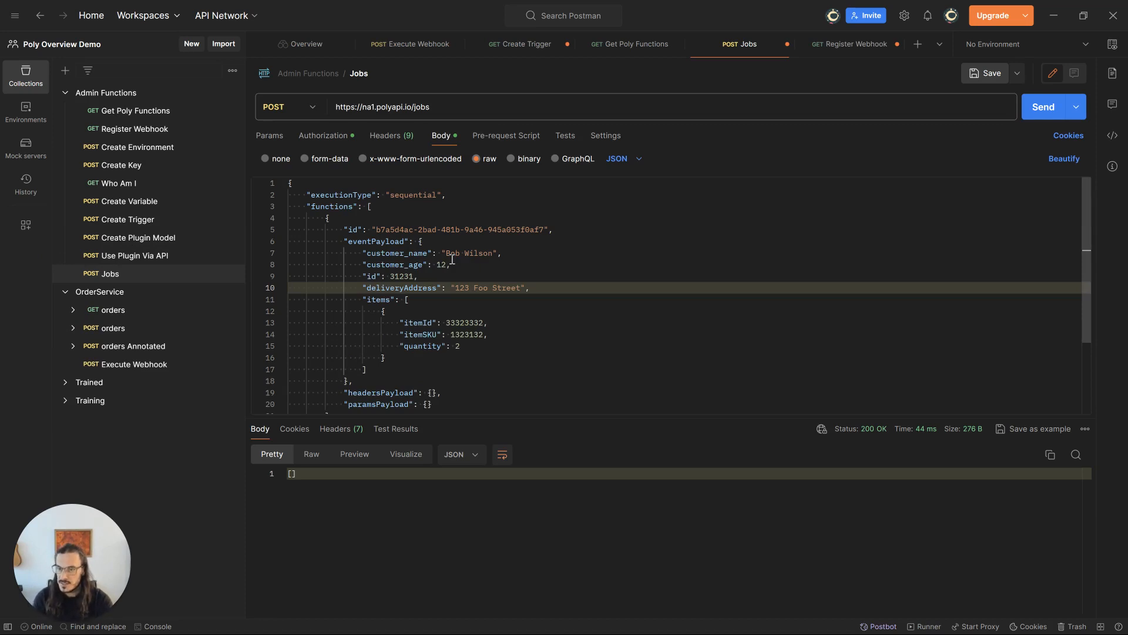
scroll(601, 248, "down", 2)
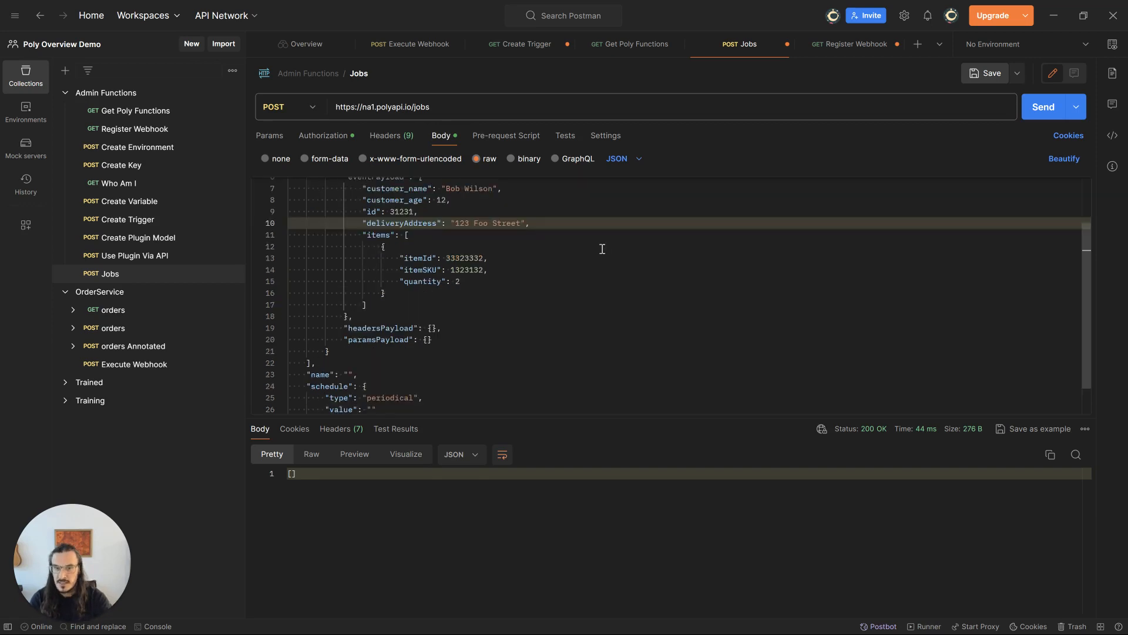
scroll(599, 247, "down", 1)
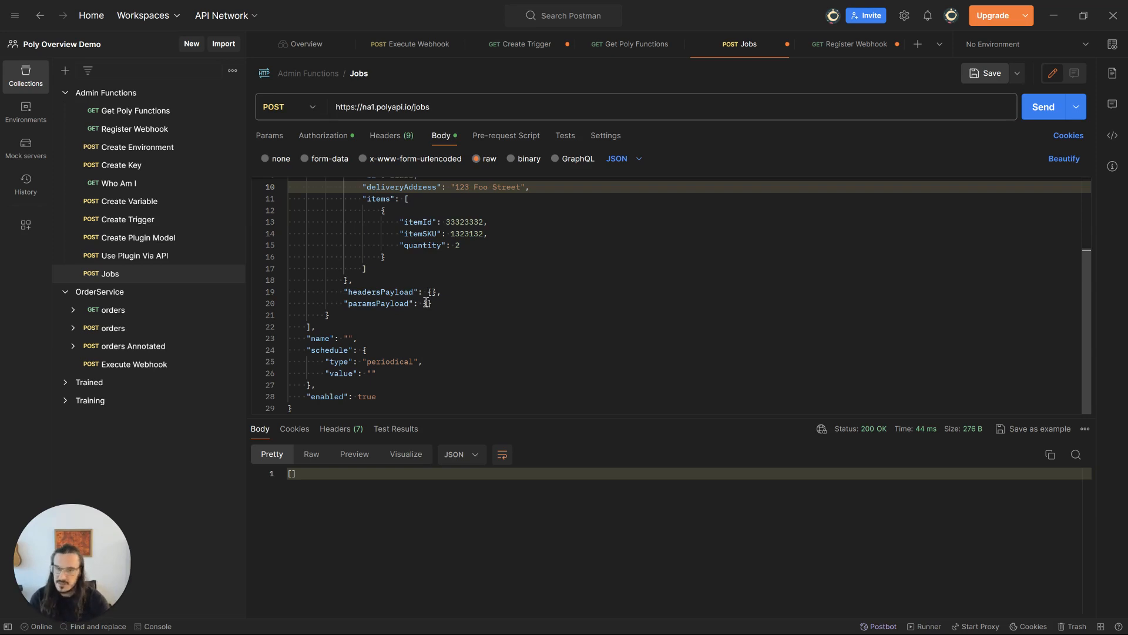
Set the job's name in the request body to "create t-shirt order every 3 minutes"
left_click(348, 338)
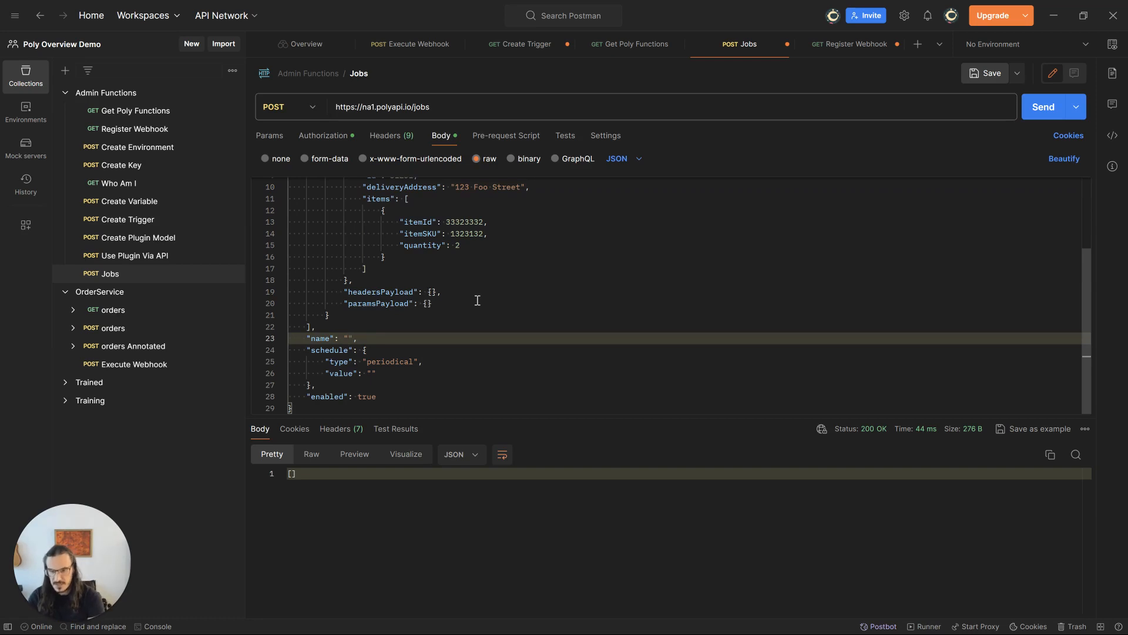
type("create ")
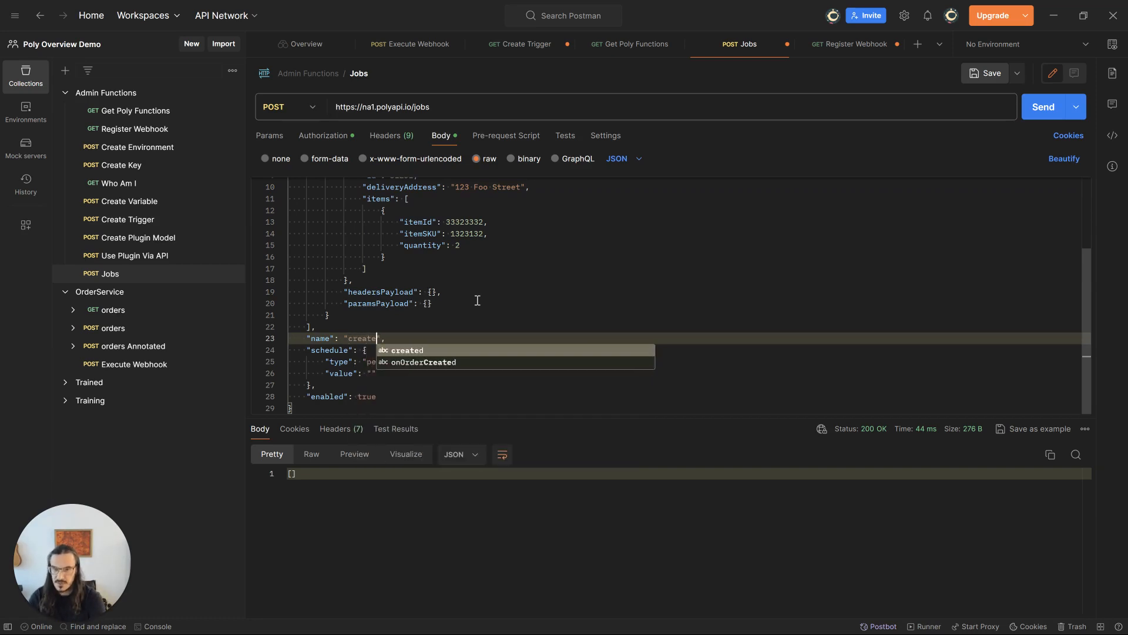
type("t-shirt ")
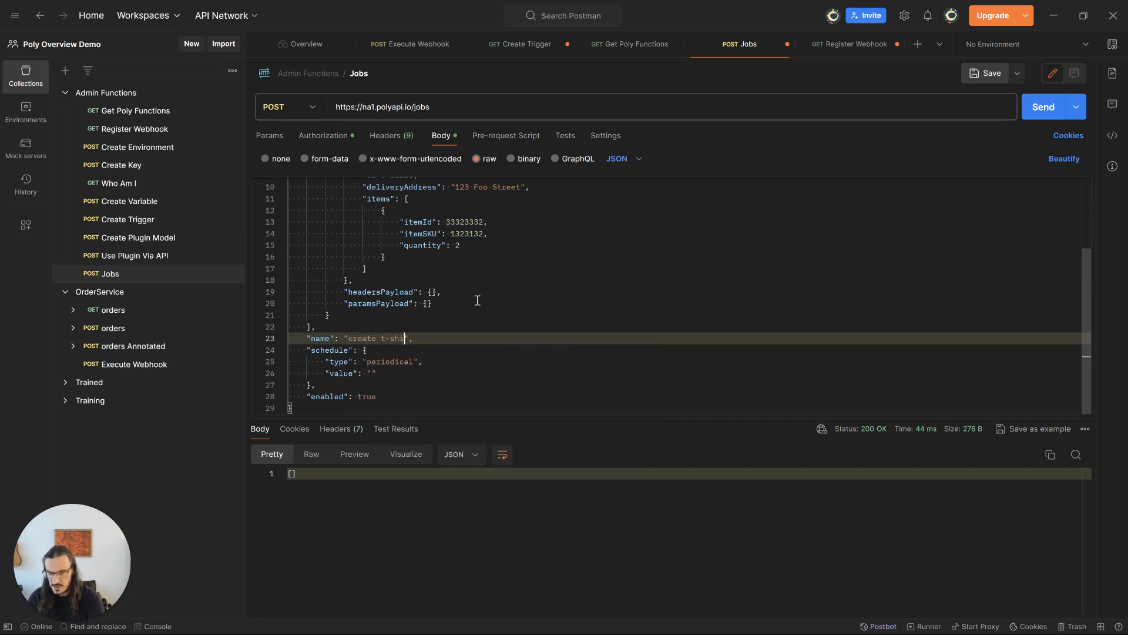
type("order every ")
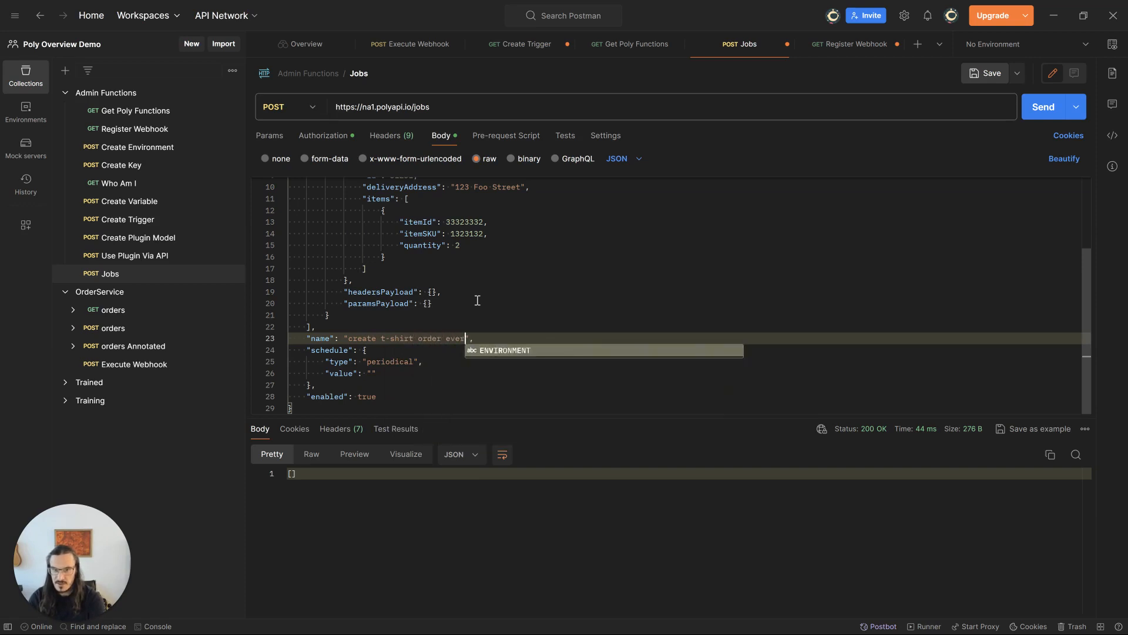
type("3 minutes")
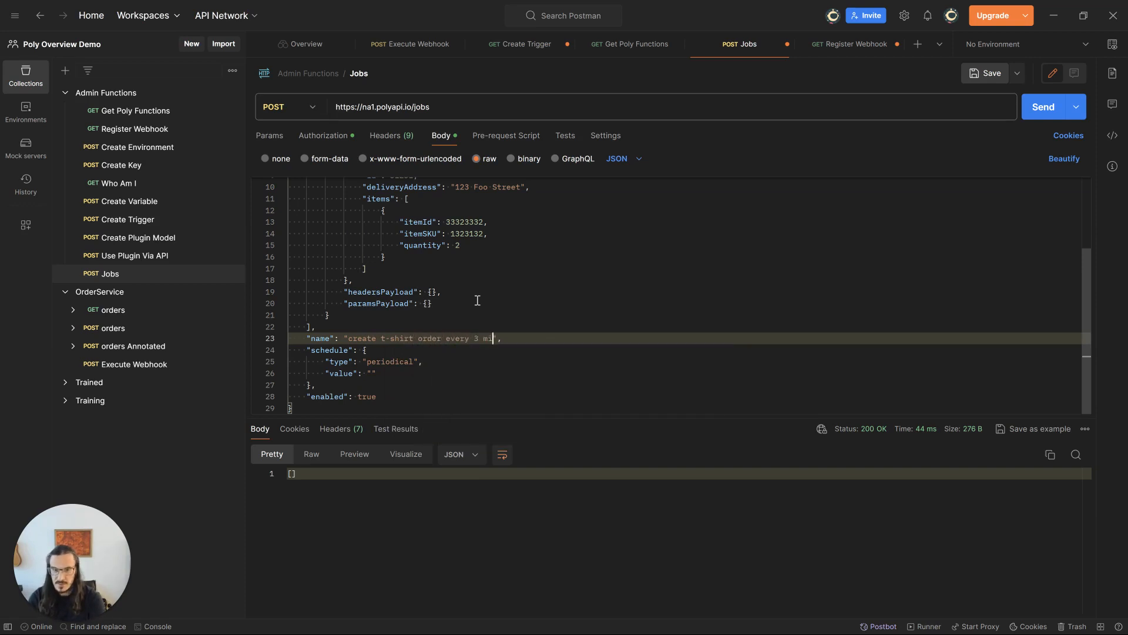
Switch to ChatGPT and ask for a cron time expression which represents every 3 minutes indefinitely
left_click(459, 375)
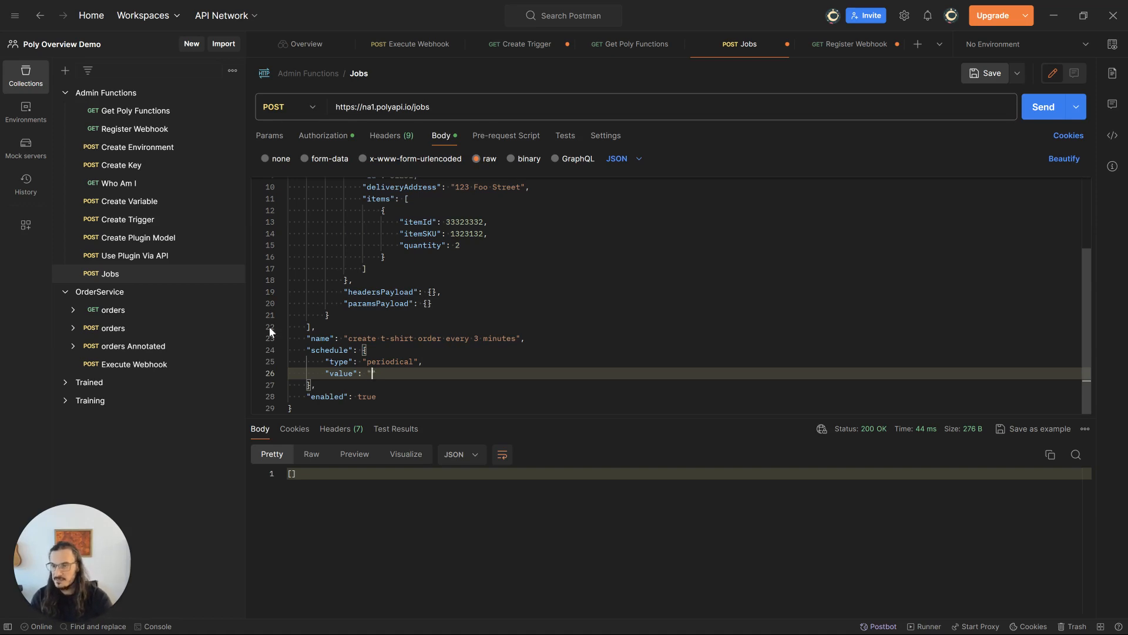
key("alt+Tab")
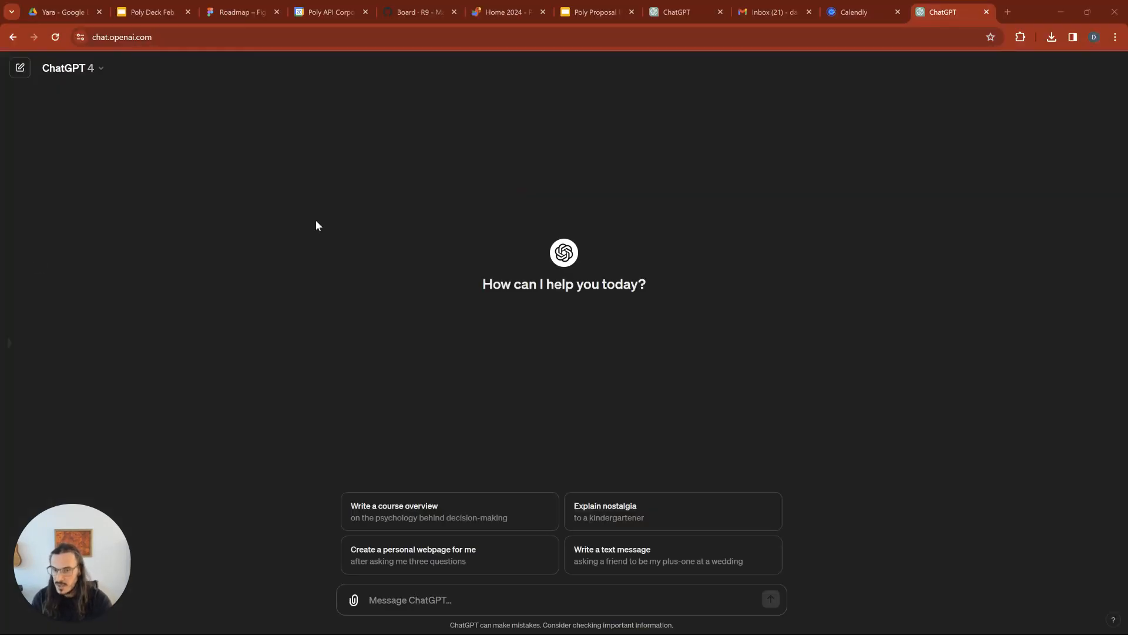
left_click(499, 612)
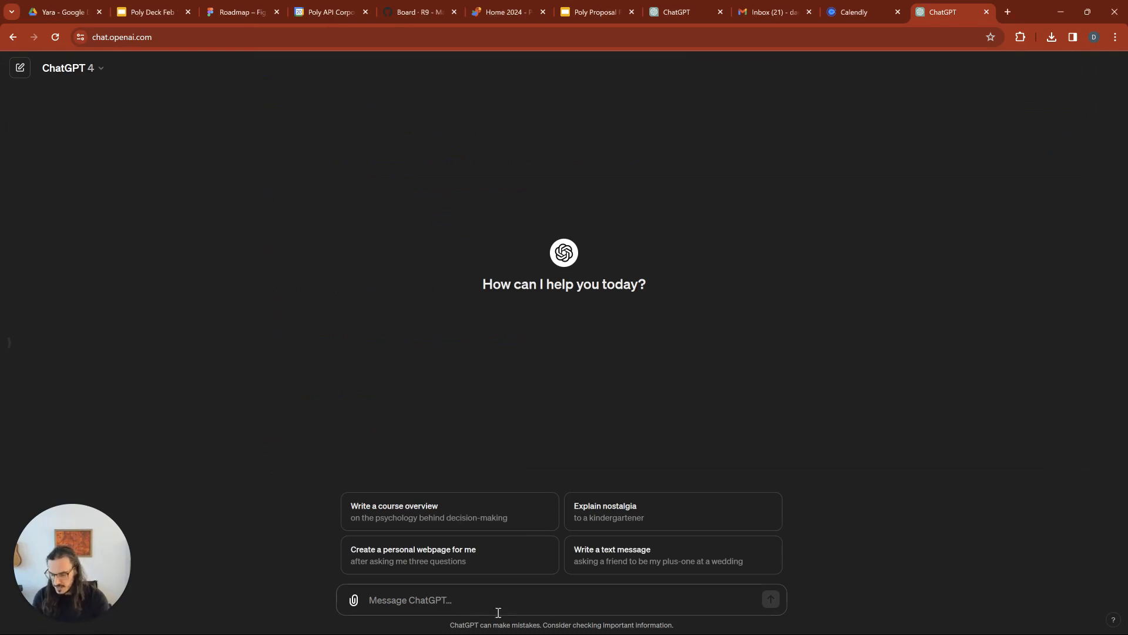
type("can you help me write a cron time expression which represents every 3 minutes indefinitely?")
key("Return")
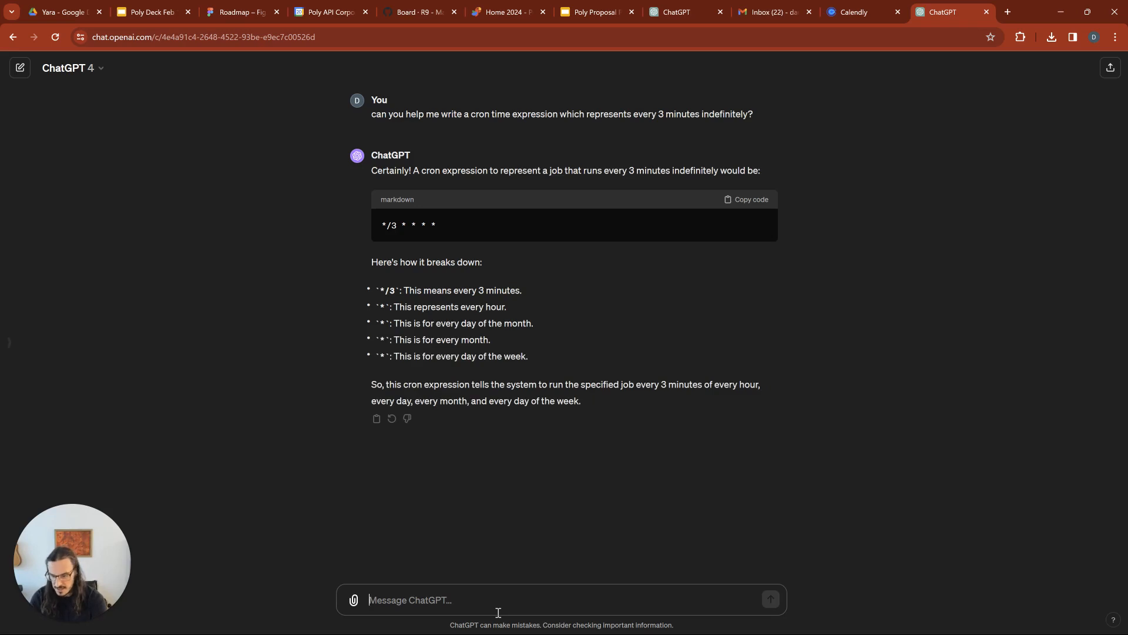
Ask ChatGPT as a follow-up how to write the expression for every Tuesday at 8 am
type("how about eve")
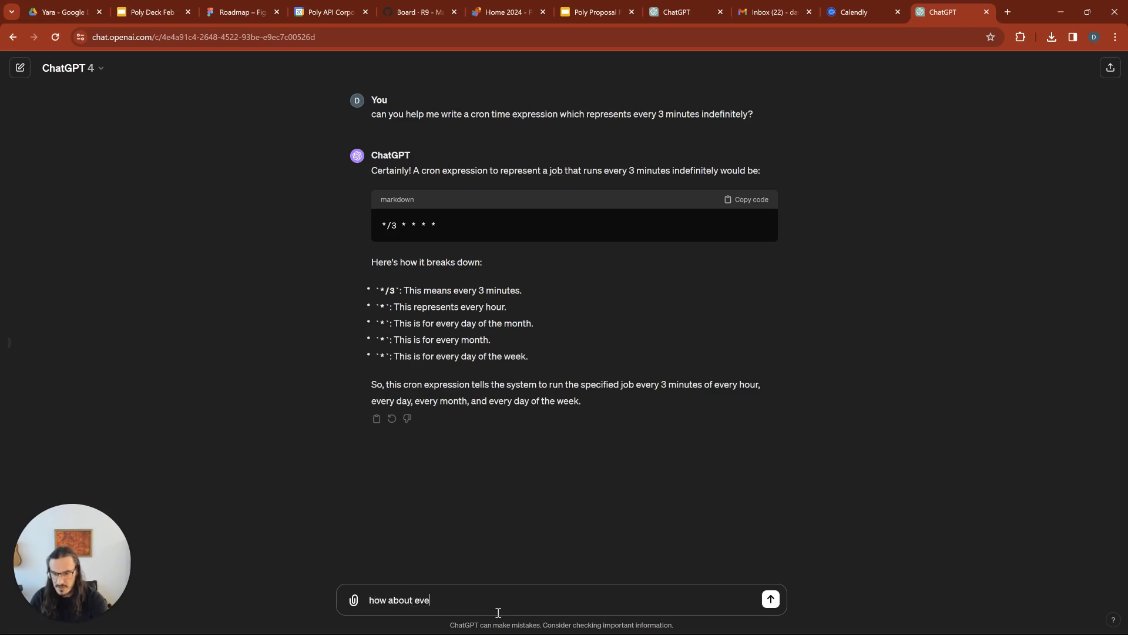
type("ry tuesday at ")
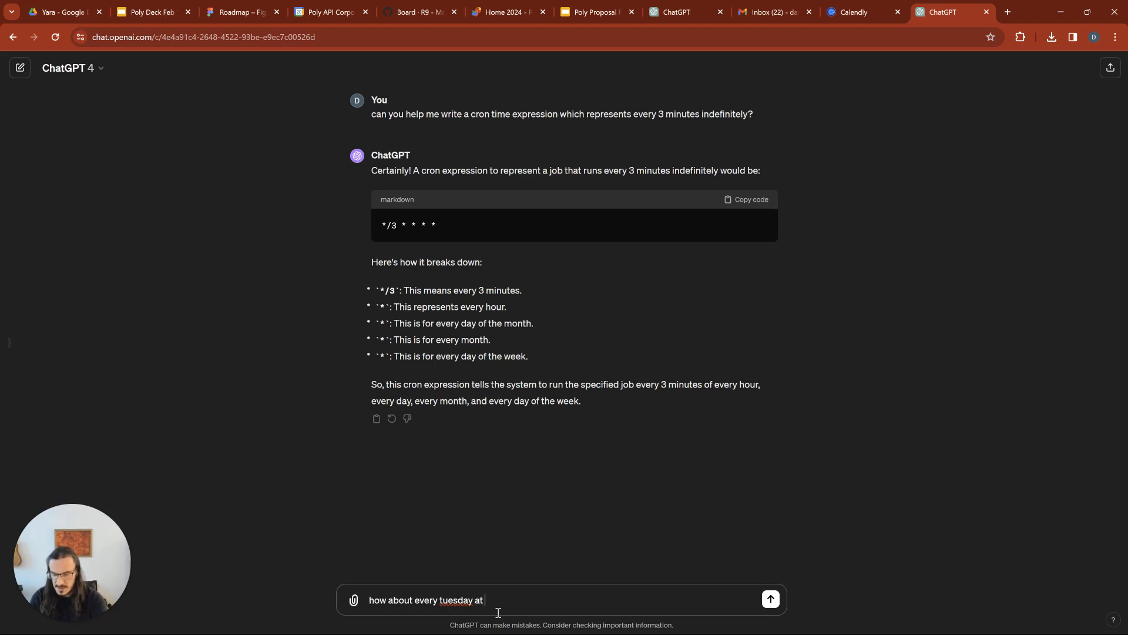
type("8 am how wou")
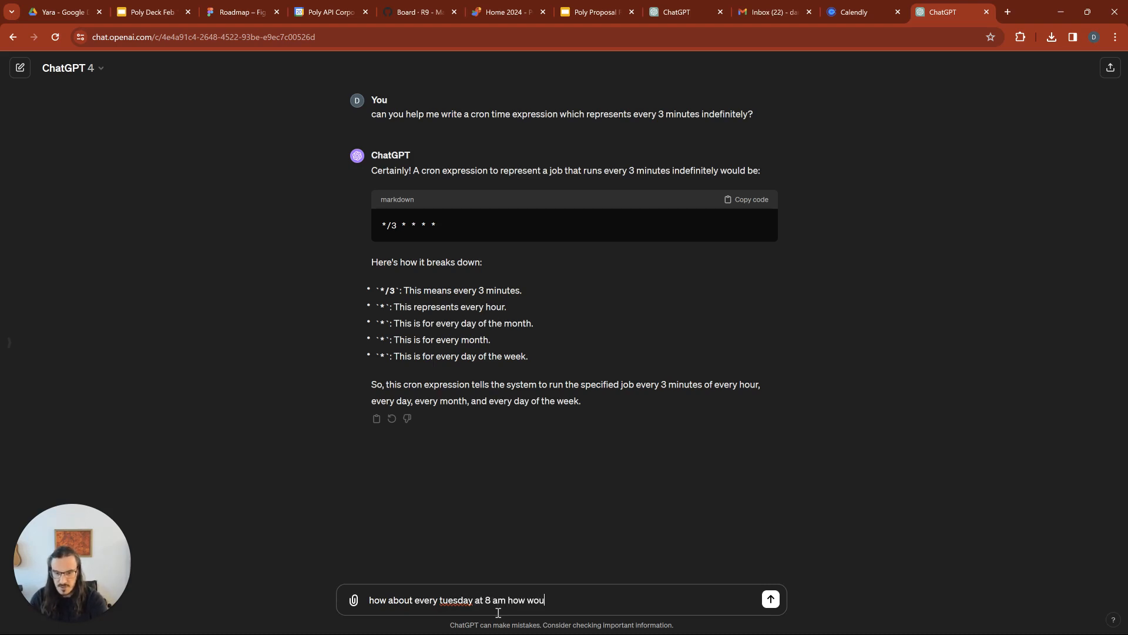
type("ld I do that?")
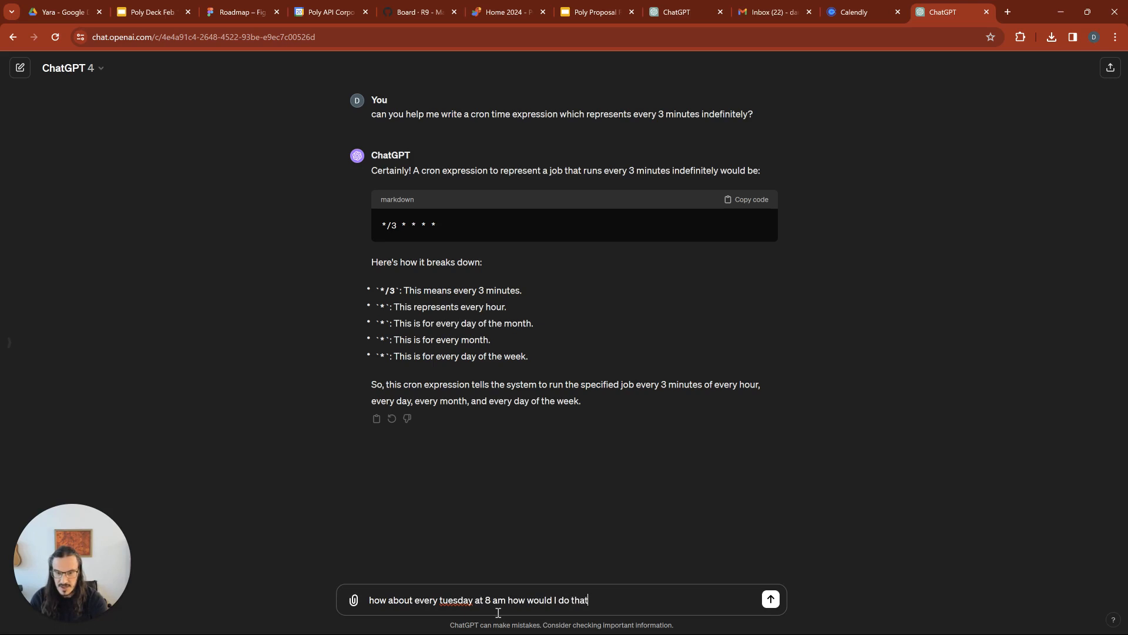
key("Return")
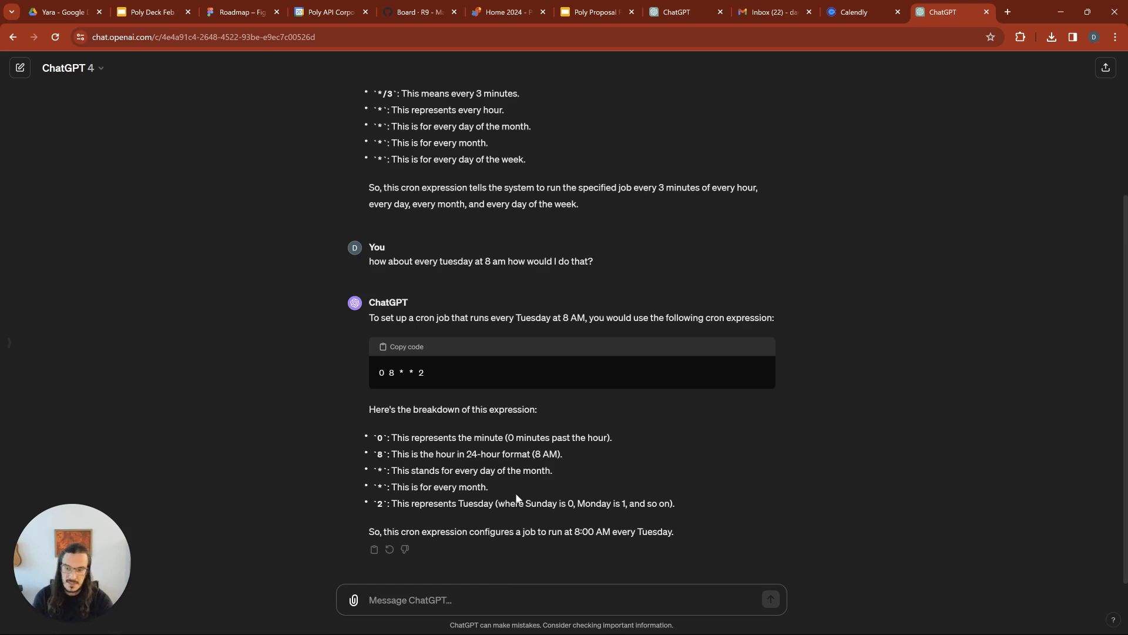
Return to Postman, set the schedule value to "*/3 * * * *" without a trailing line break, and send the Jobs request
scroll(559, 344, "up", 3)
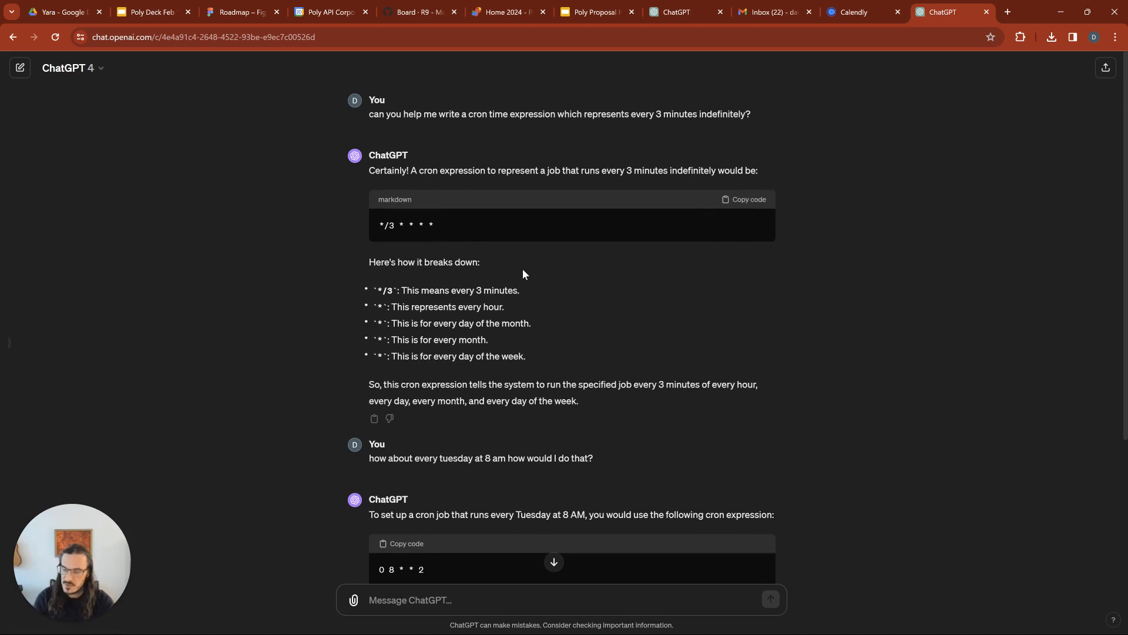
key("alt+Tab")
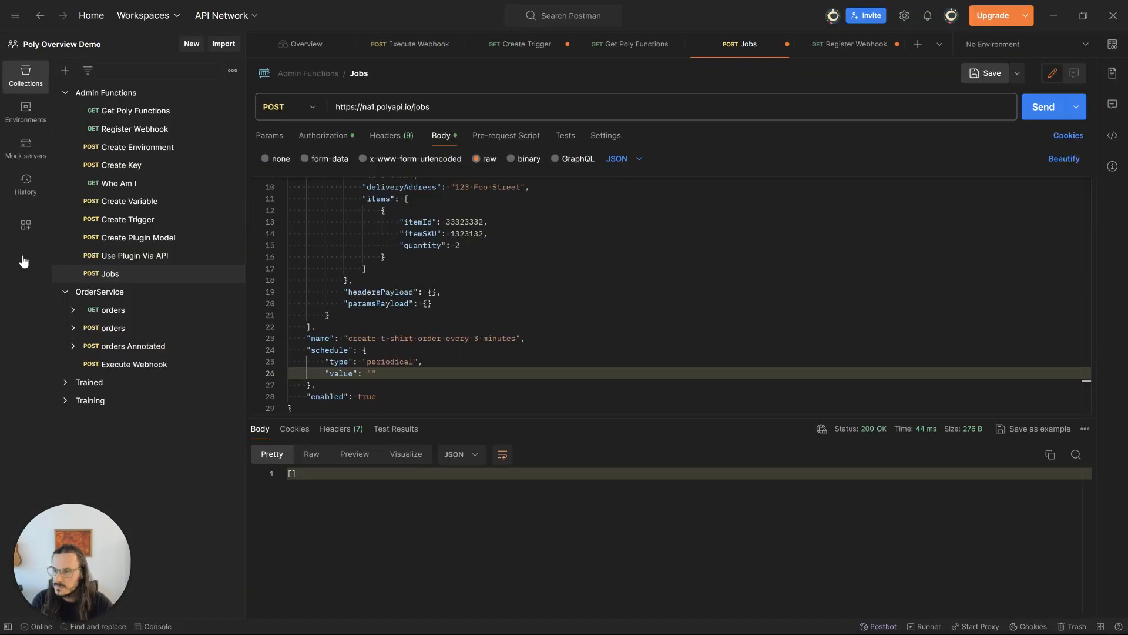
left_click(372, 373)
type("*/3 * * * *")
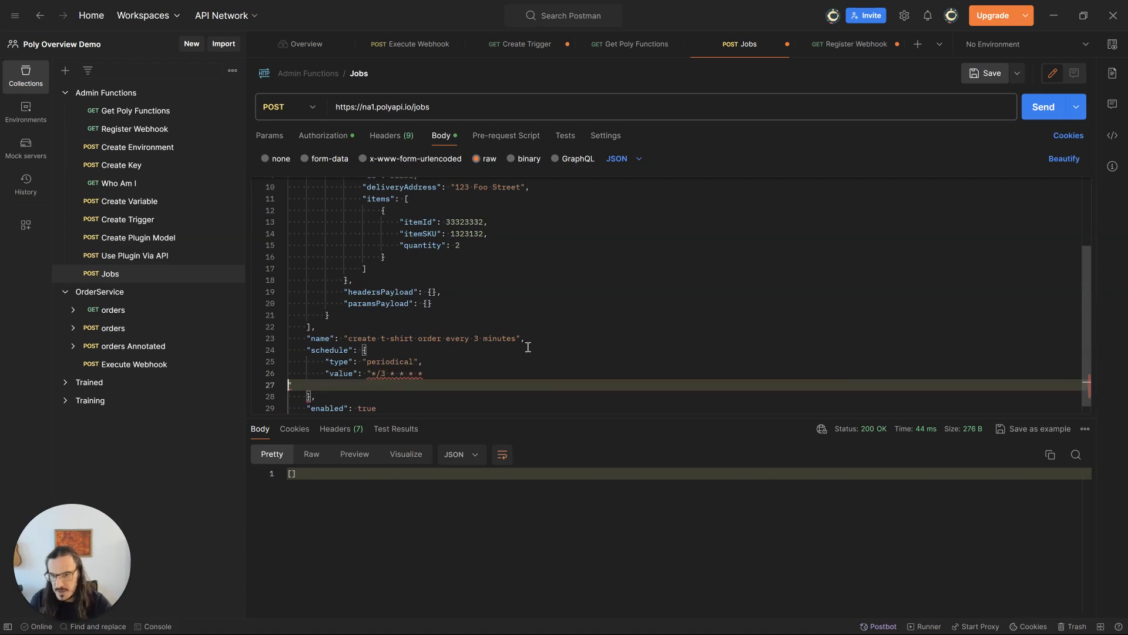
key("BackSpace")
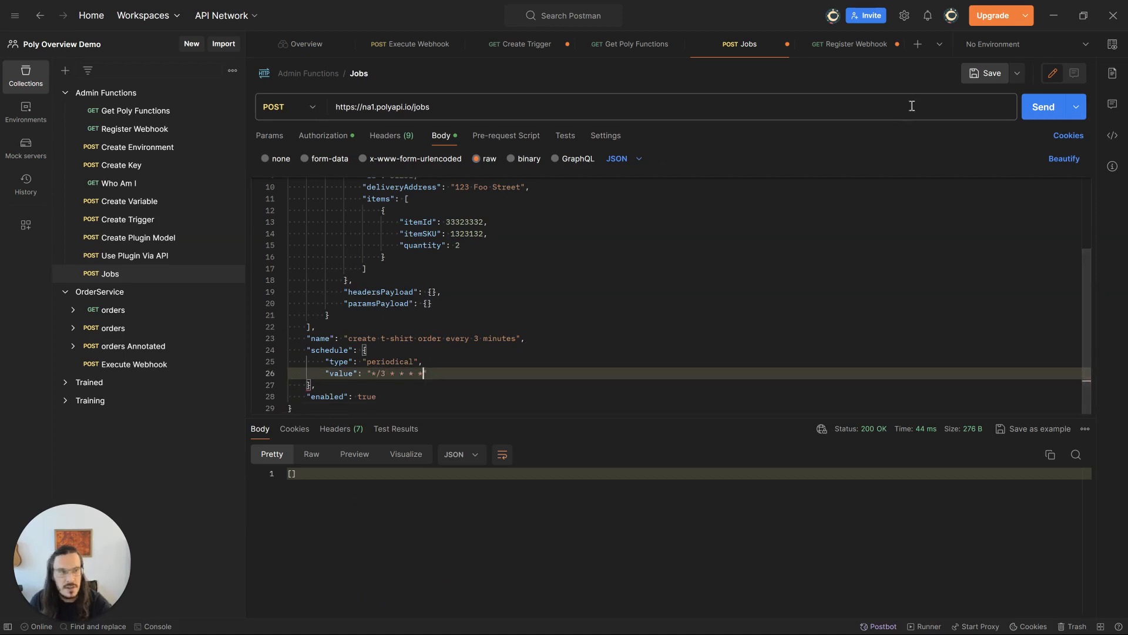
left_click(1037, 118)
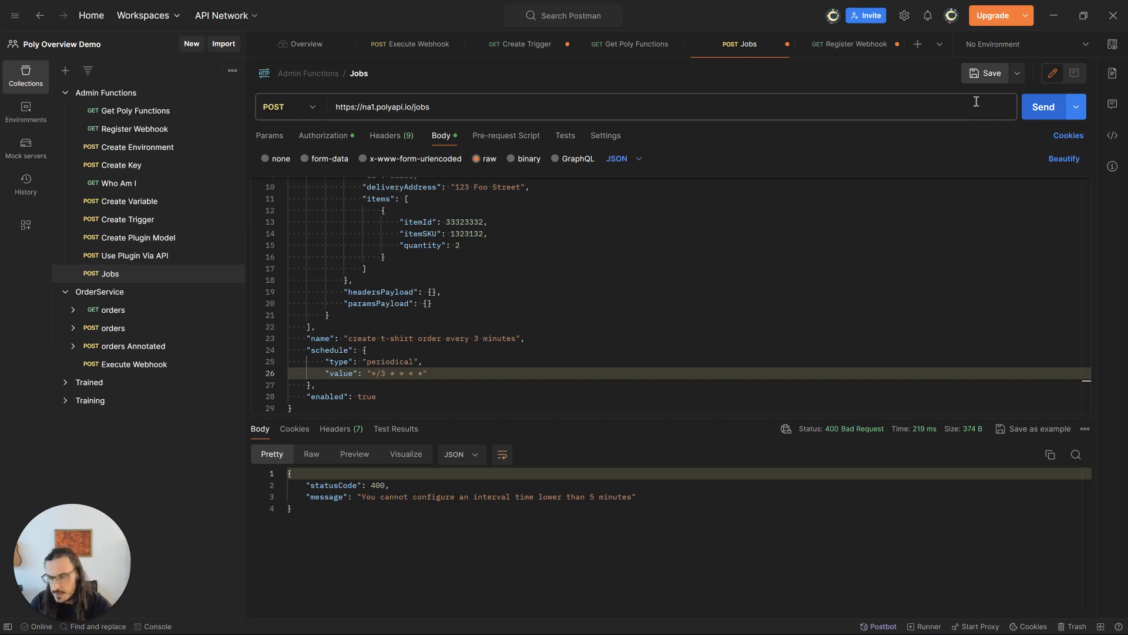
Change the schedule value to "*/5 * * * *" and resend the Jobs request
left_click(383, 376)
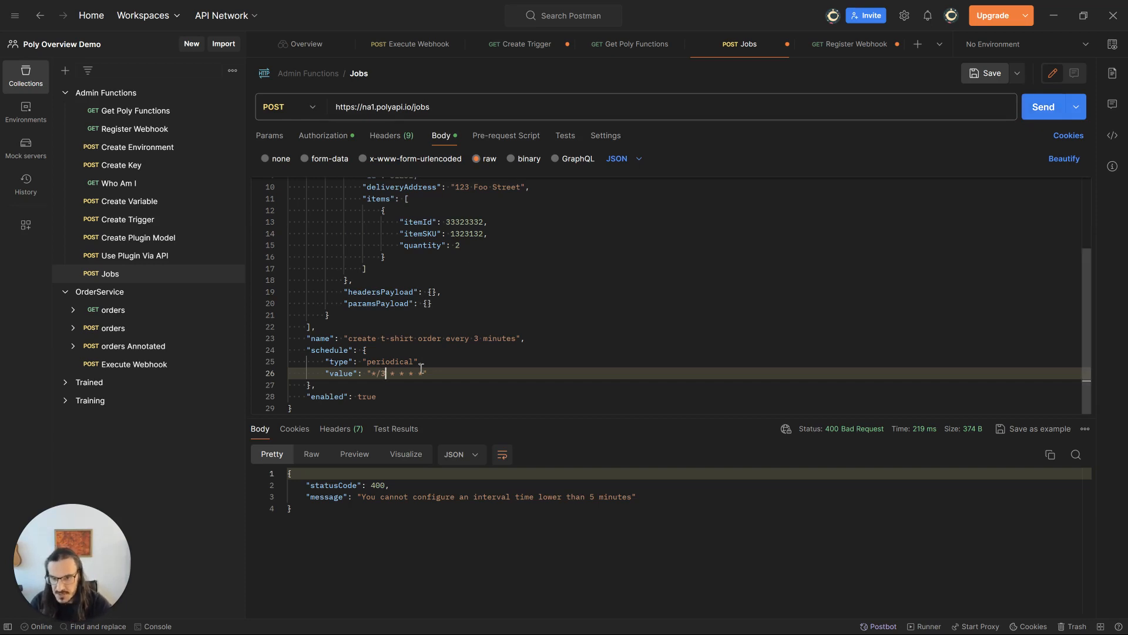
key("BackSpace")
type("5")
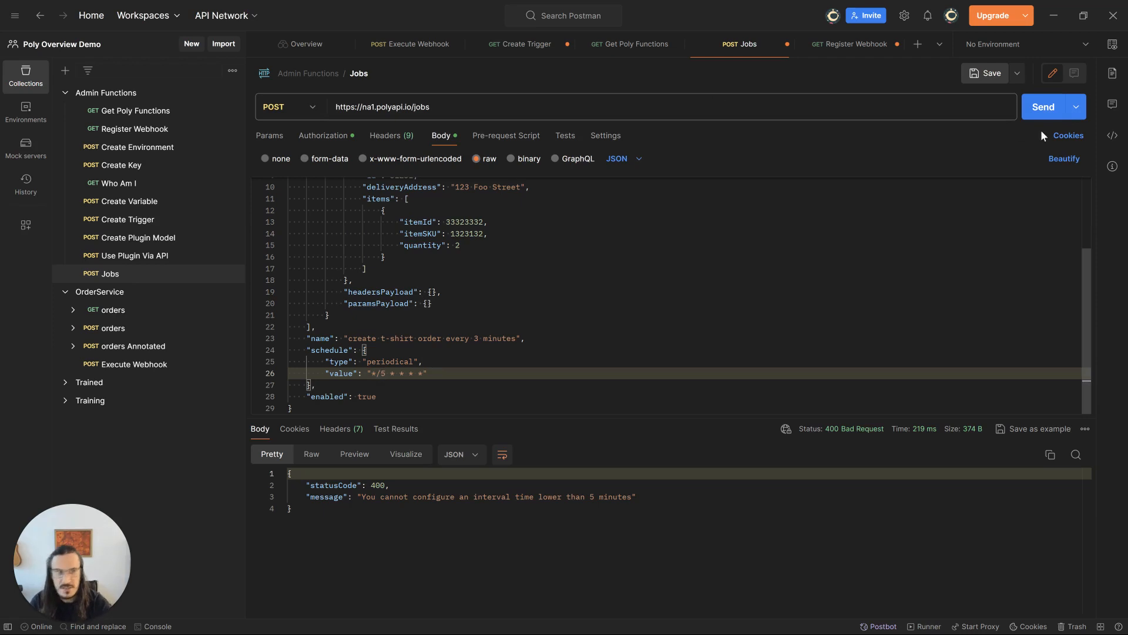
left_click(1043, 107)
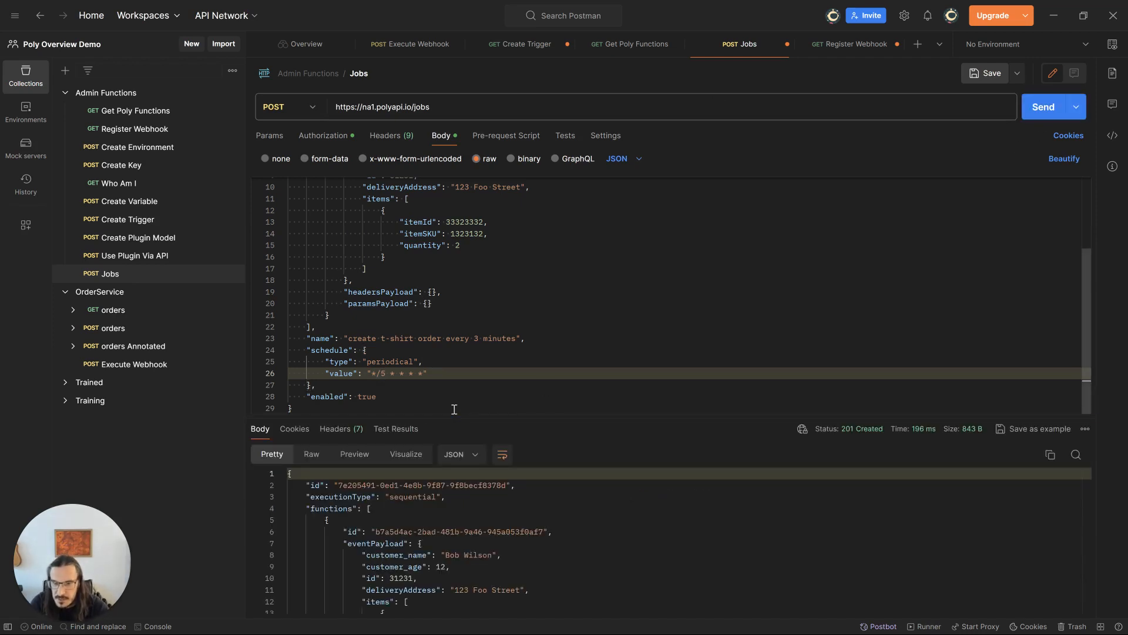
Enlarge the response area and examine the created job's enabled flag, environment id and next execution time
left_click_drag(461, 418, 461, 254)
scroll(544, 416, "down", 2)
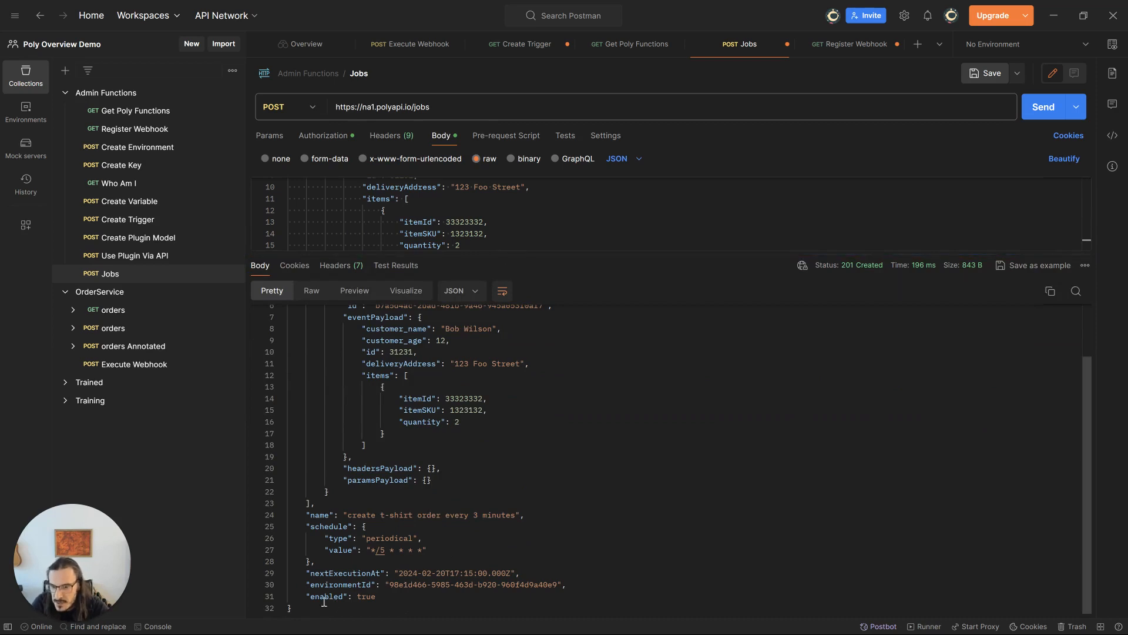
left_click_drag(306, 597, 378, 595)
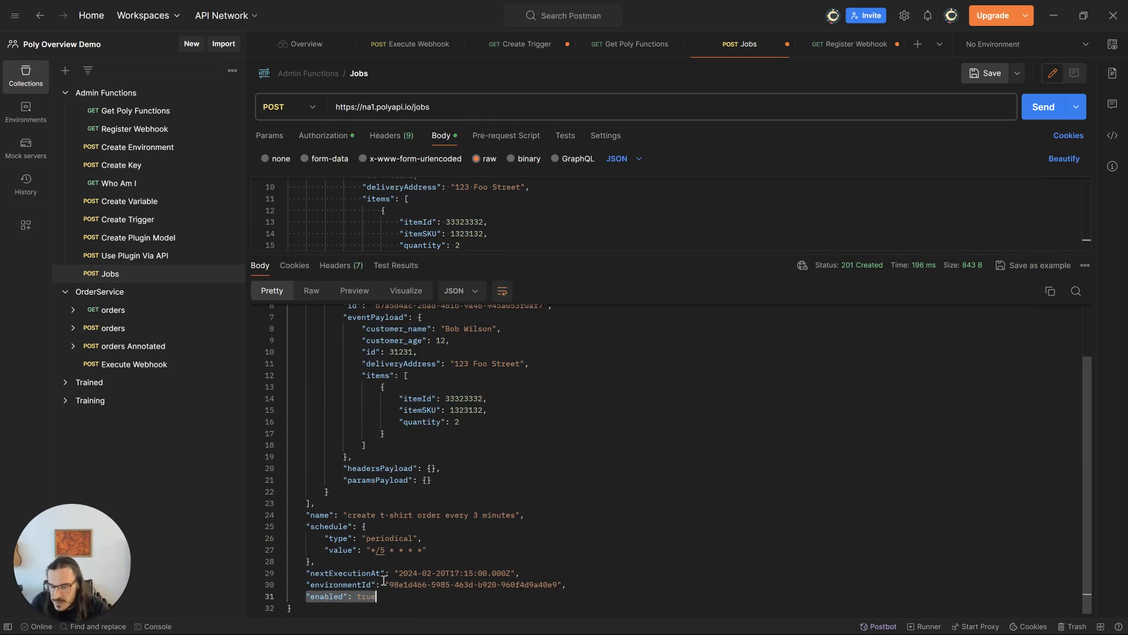
left_click_drag(385, 584, 558, 584)
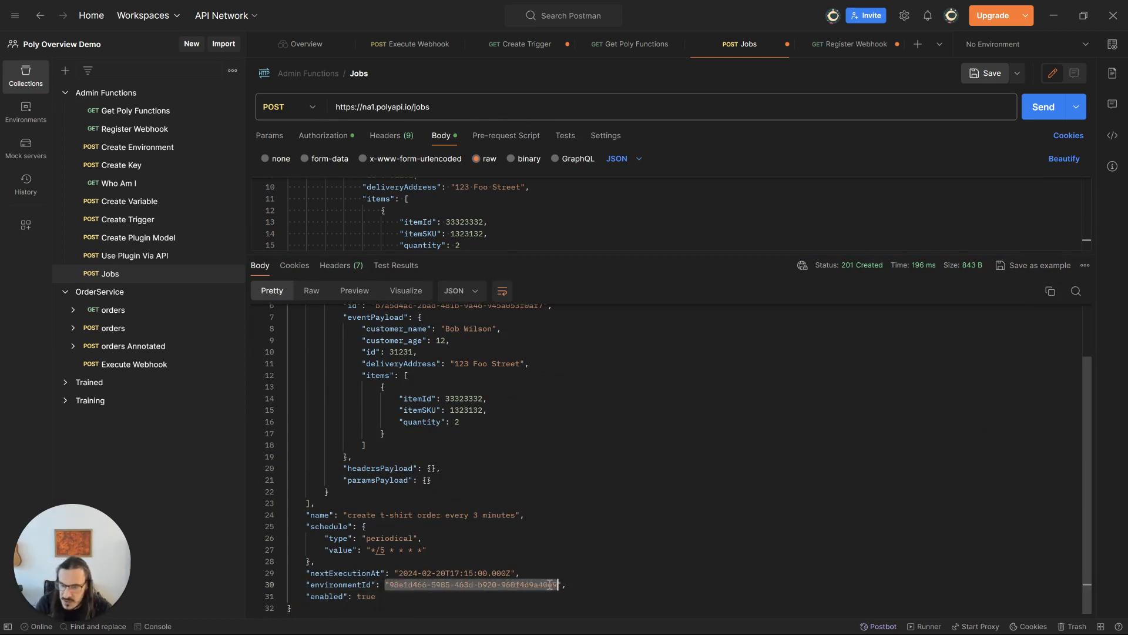
left_click_drag(306, 573, 535, 570)
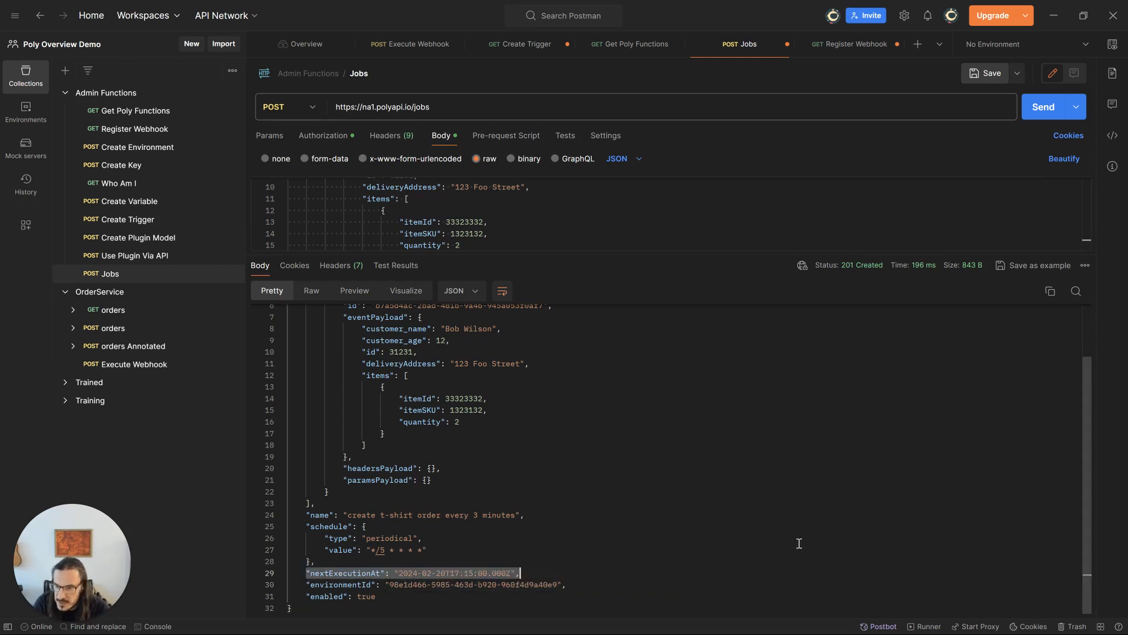
scroll(682, 468, "up", 2)
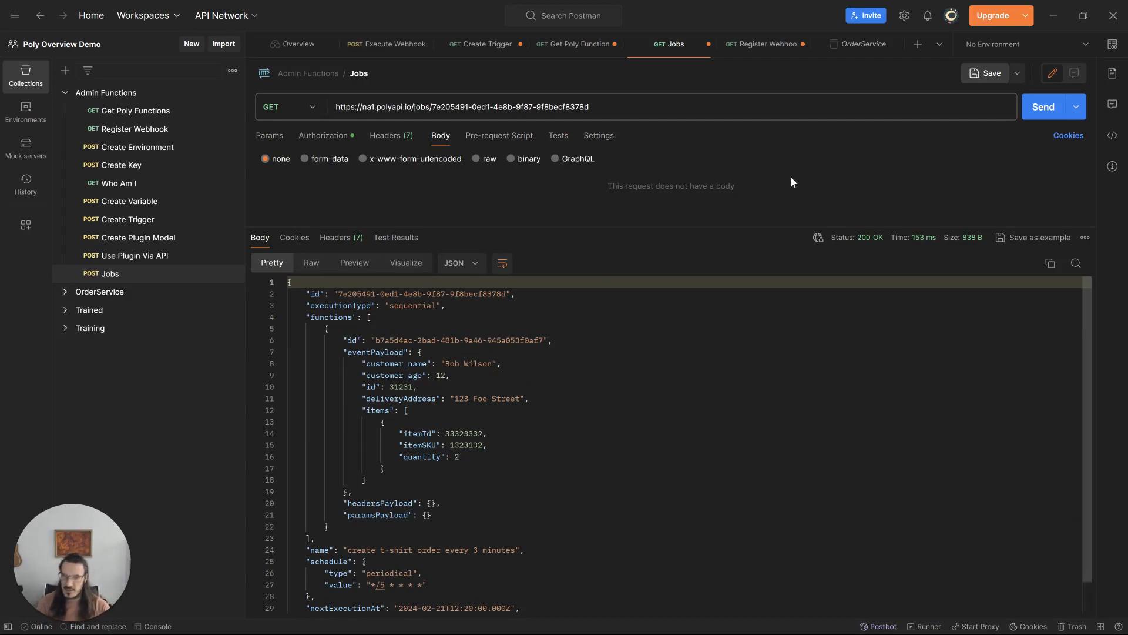
Extend the GET request URL for the job with "/executions" and send it to retrieve the job's executions
left_click(636, 106)
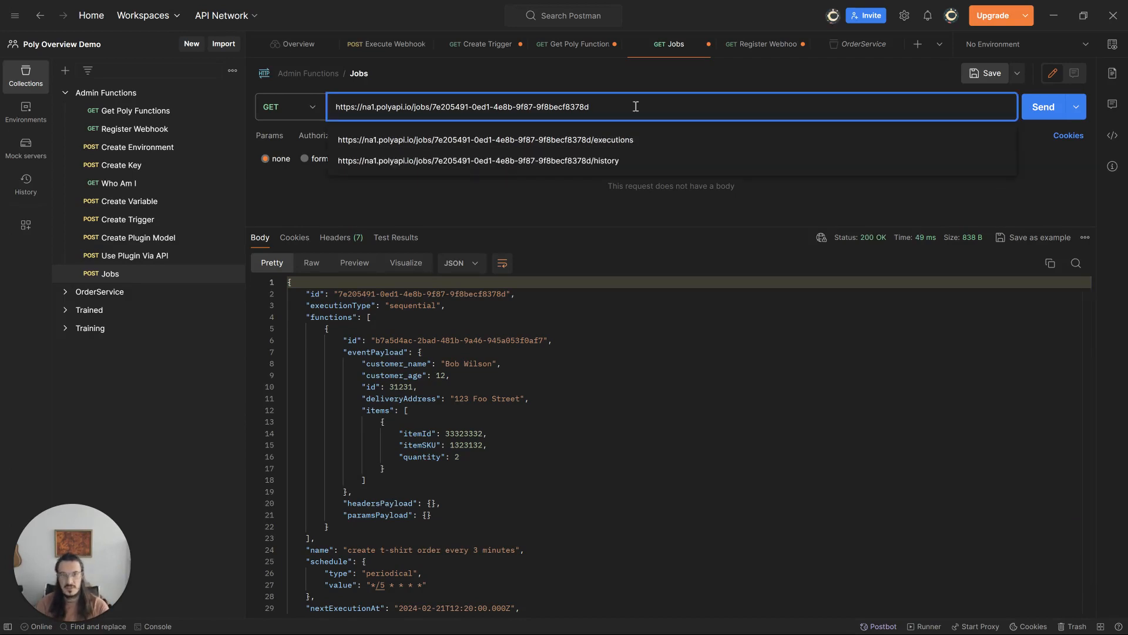
key("Down")
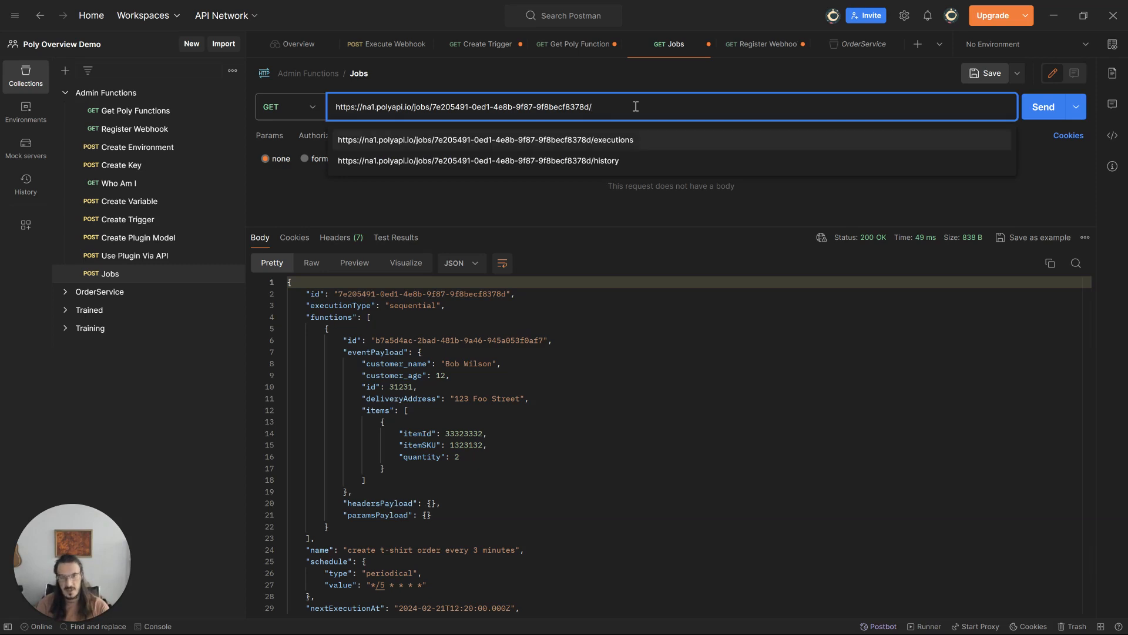
key("Return")
key("Return")
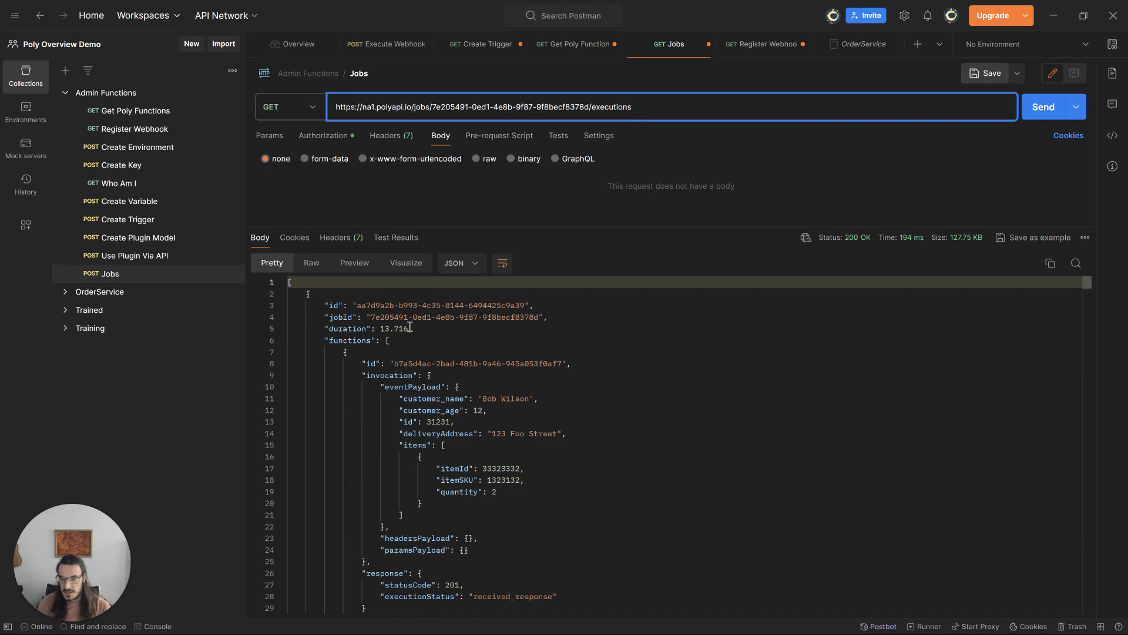
Examine the first execution's duration, invoked function with its event payload, and the response's status code and execution status
left_click_drag(410, 326, 322, 328)
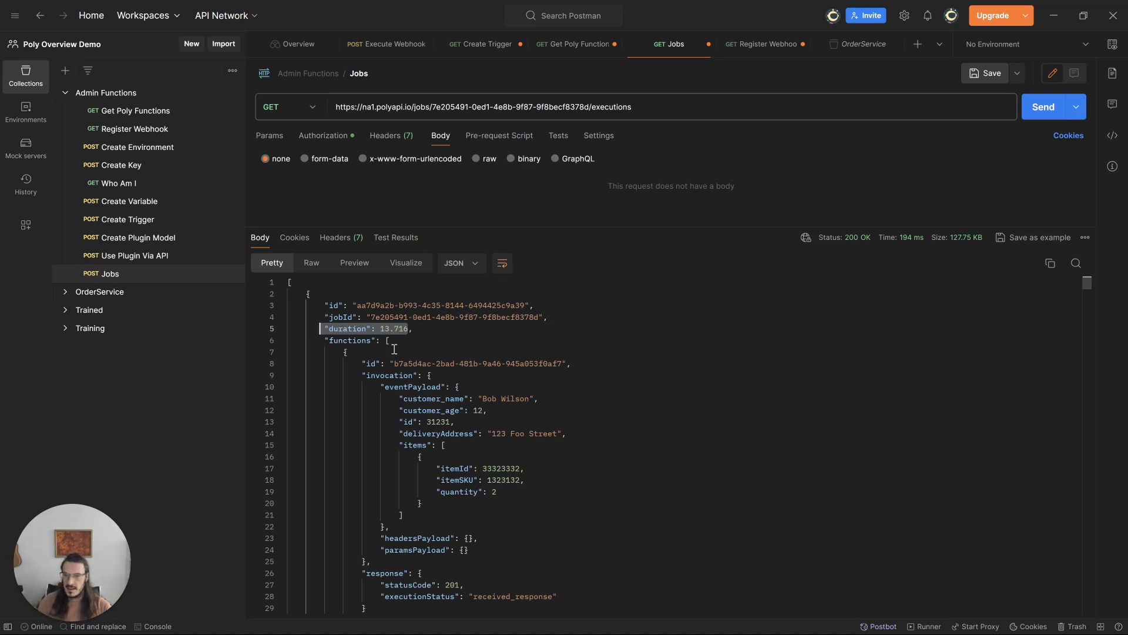
left_click_drag(325, 339, 587, 509)
scroll(592, 431, "down", 3)
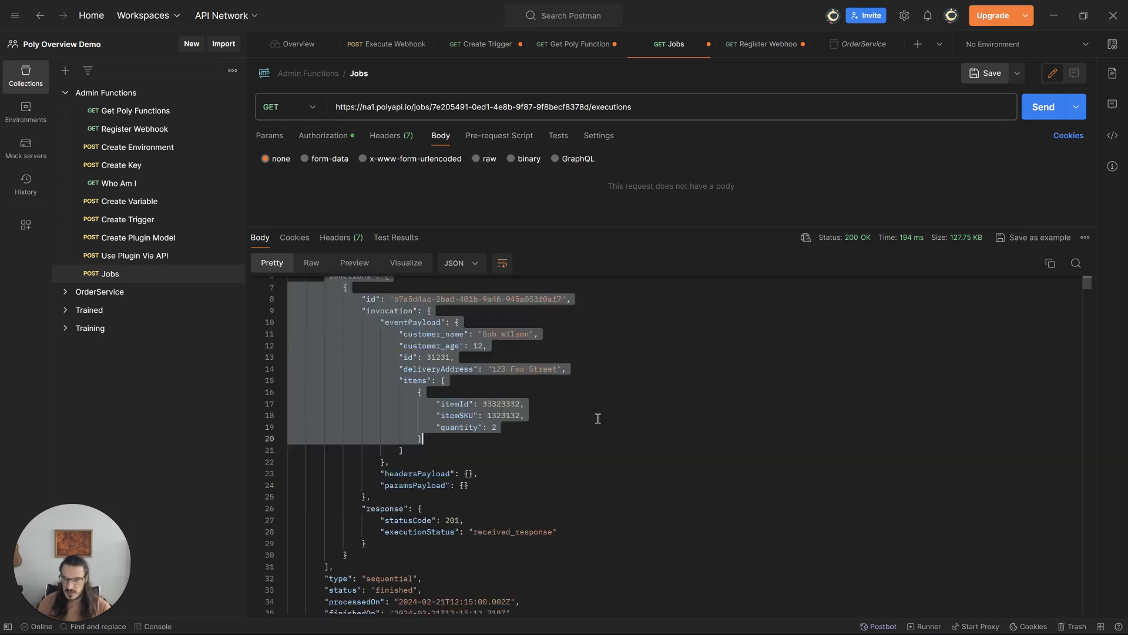
left_click(566, 345)
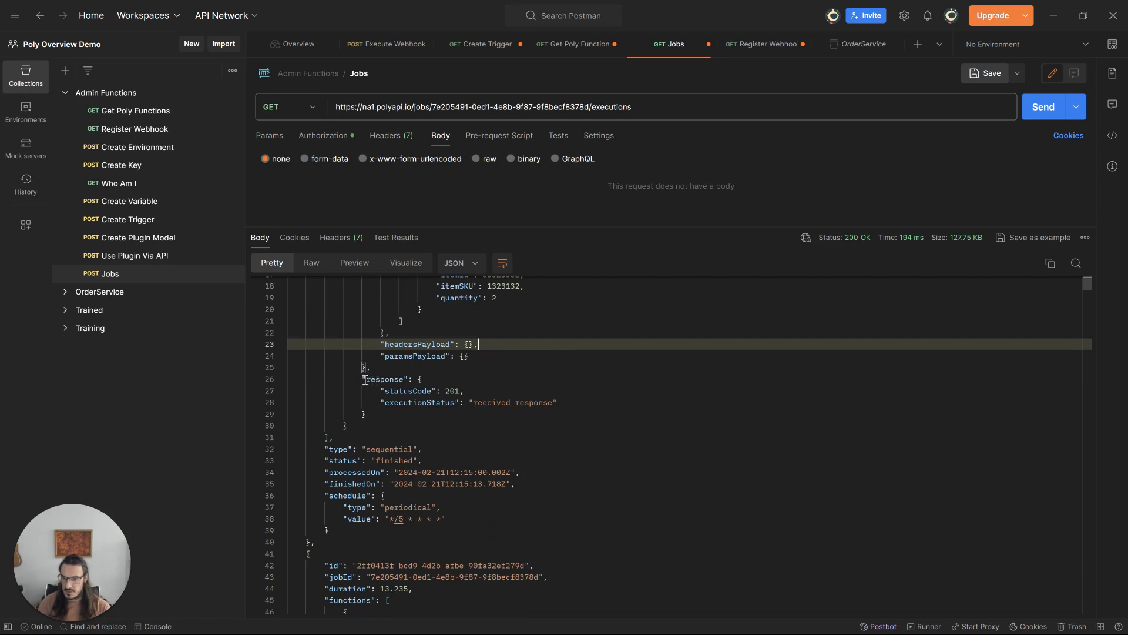
left_click_drag(365, 379, 391, 425)
left_click(519, 372)
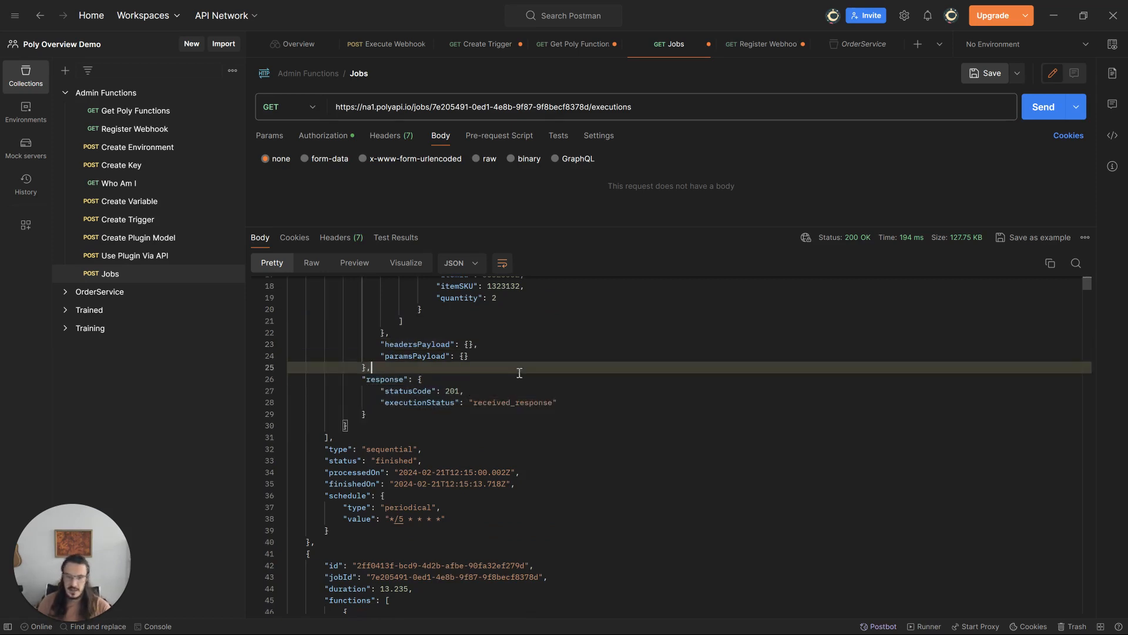
left_click(410, 392)
left_click_drag(382, 392, 471, 393)
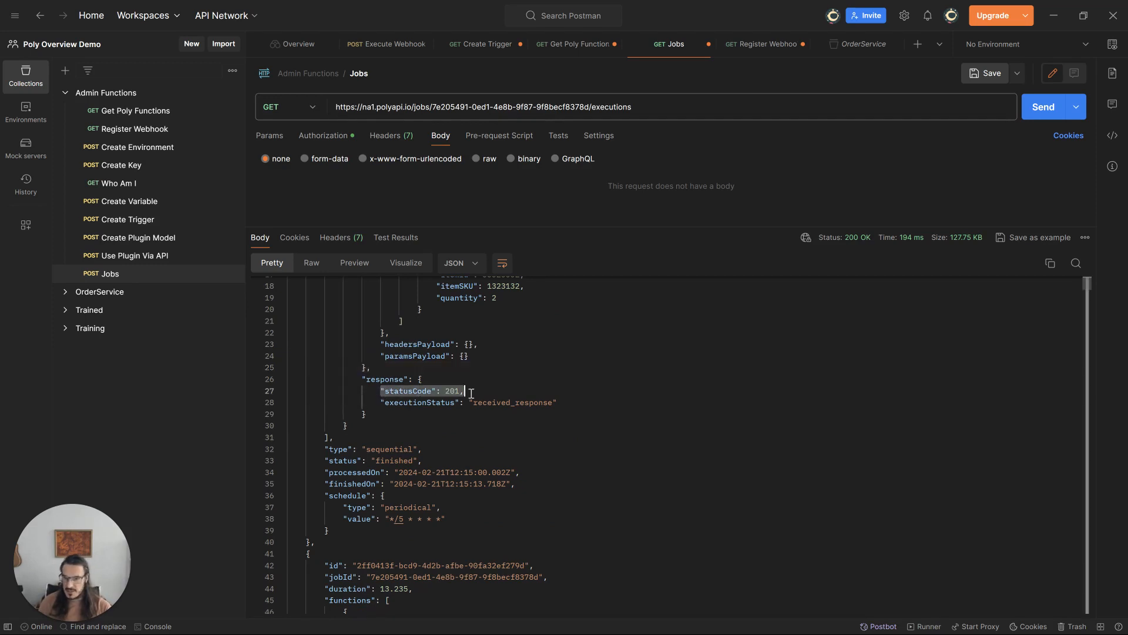
left_click_drag(380, 405, 591, 401)
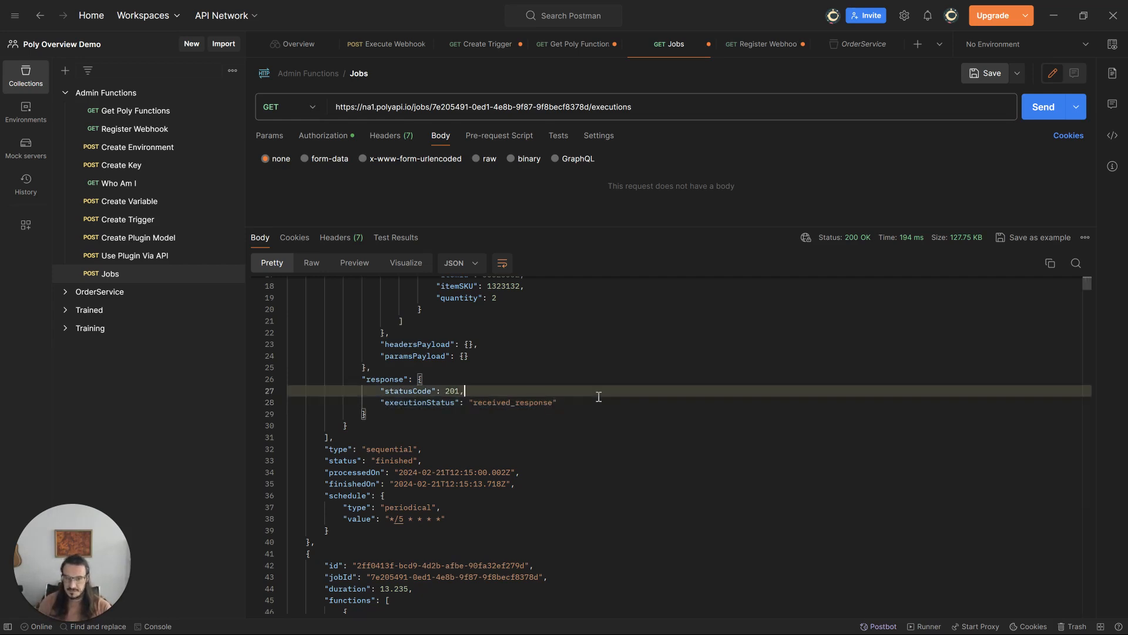
Examine the first execution's type, status, processed and finished times and schedule, and compare it with the following execution record
scroll(503, 332, "down", 3)
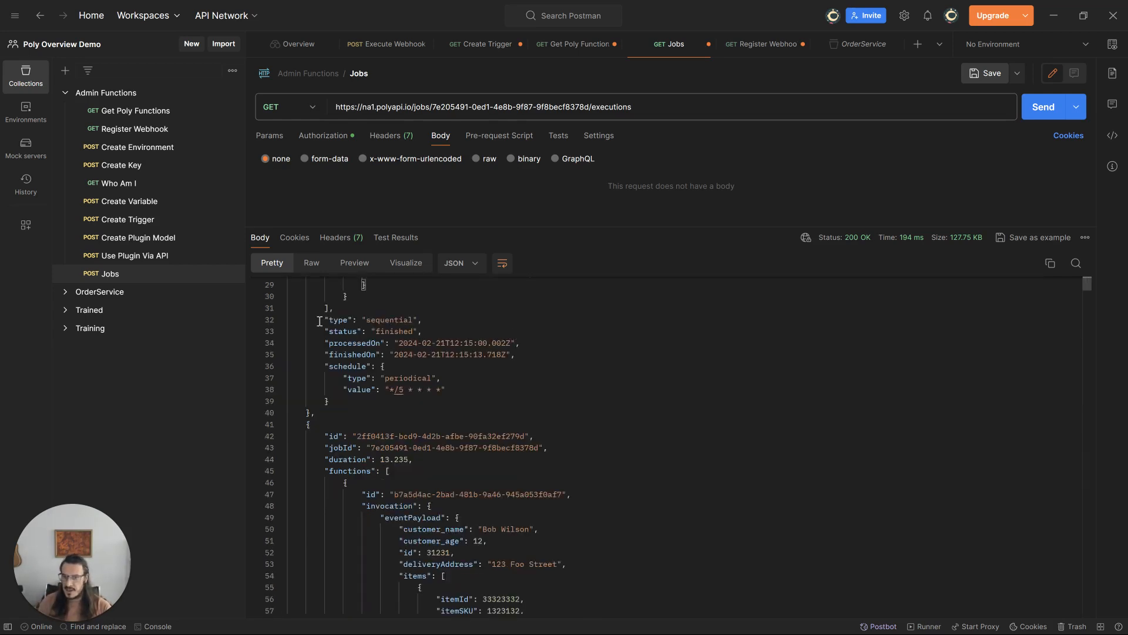
left_click_drag(321, 320, 577, 401)
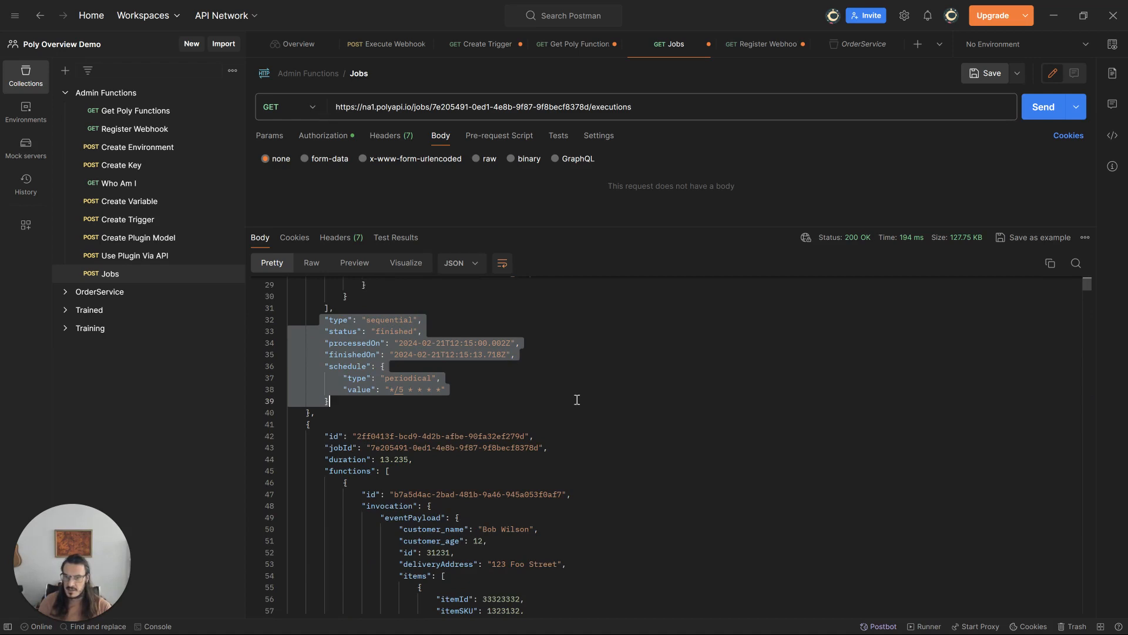
left_click(577, 399)
scroll(599, 405, "down", 5)
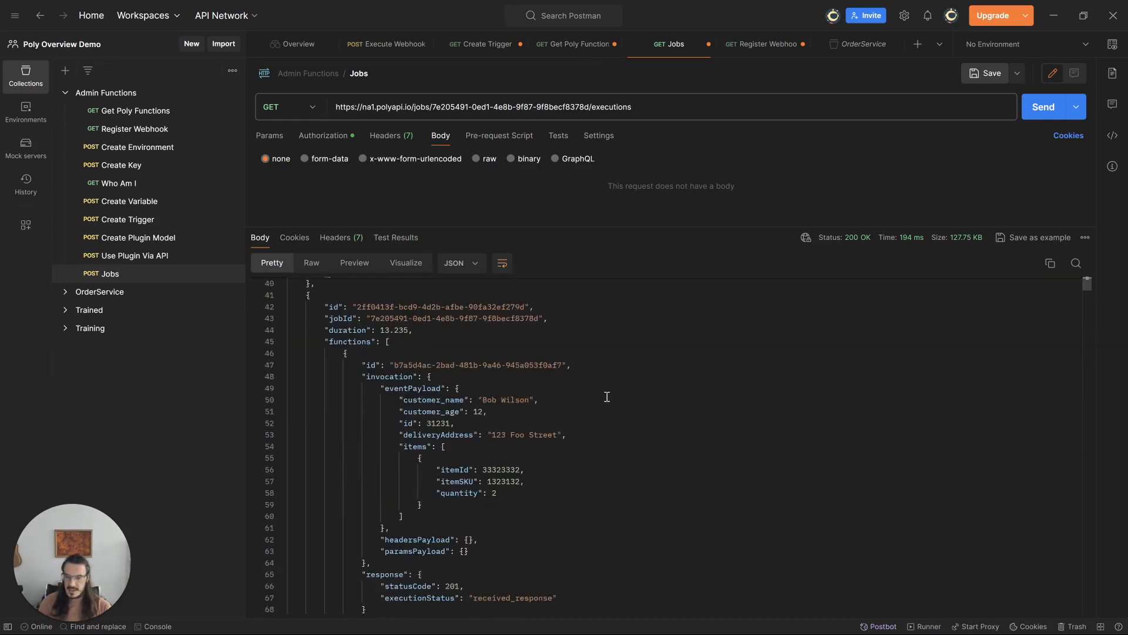
scroll(607, 397, "up", 3)
scroll(607, 397, "up", 5)
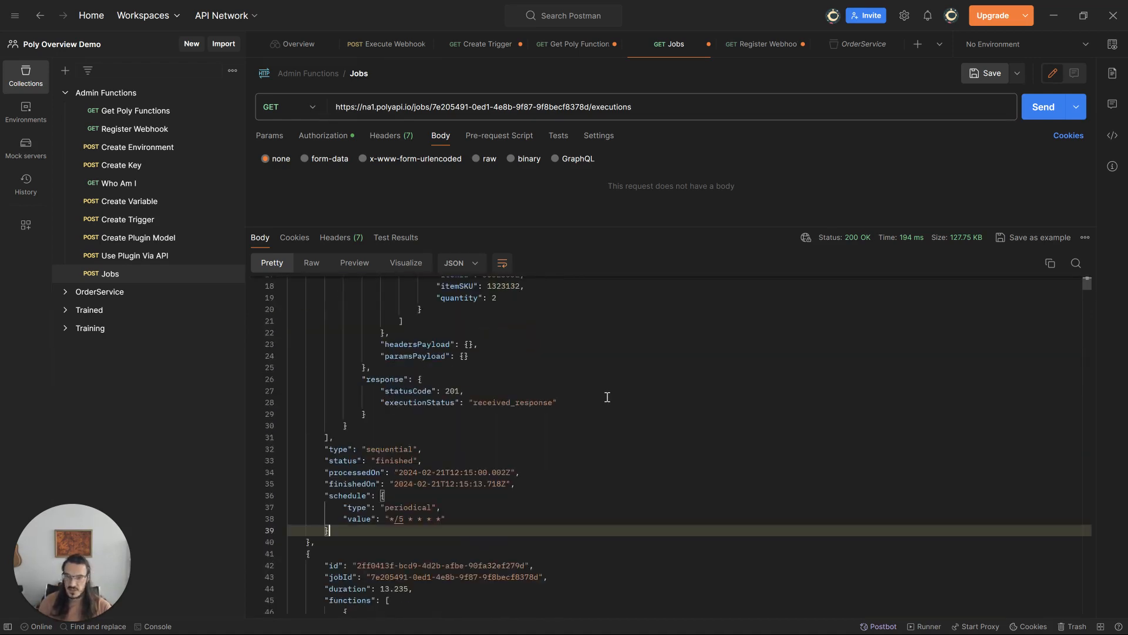
scroll(607, 397, "up", 5)
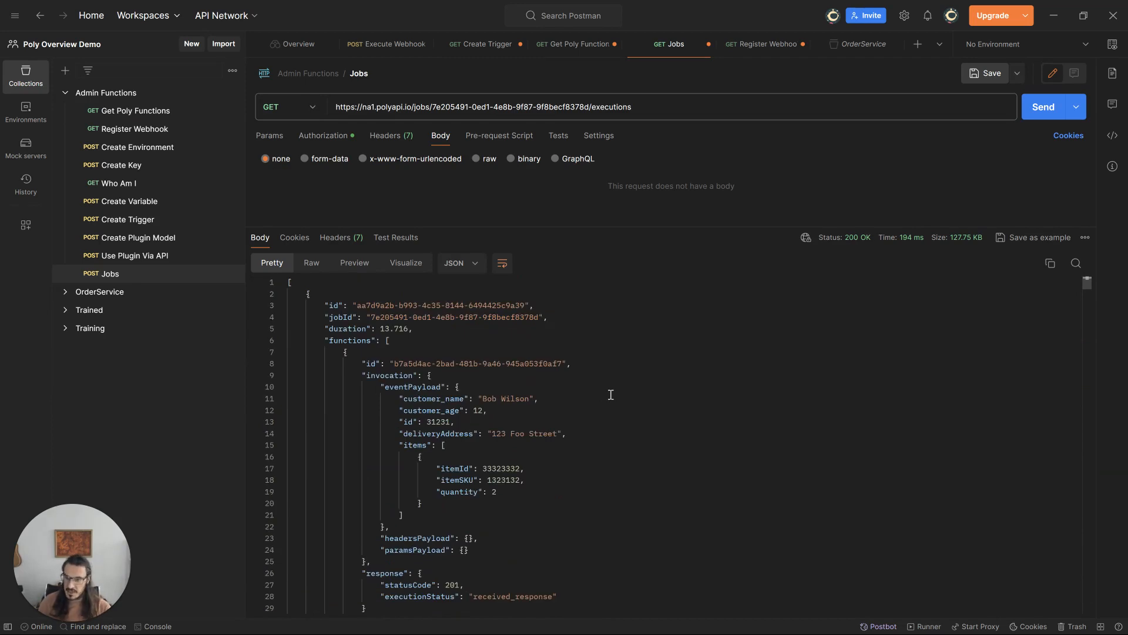